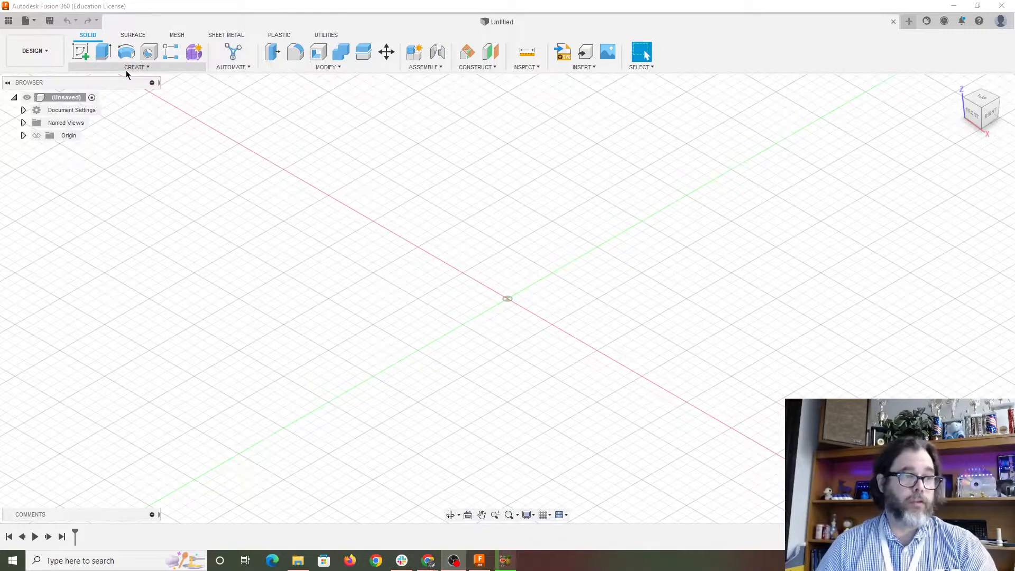
# - Create a new internal standard component named Bowl under the root of the design
pyautogui.rightClick(71, 98)
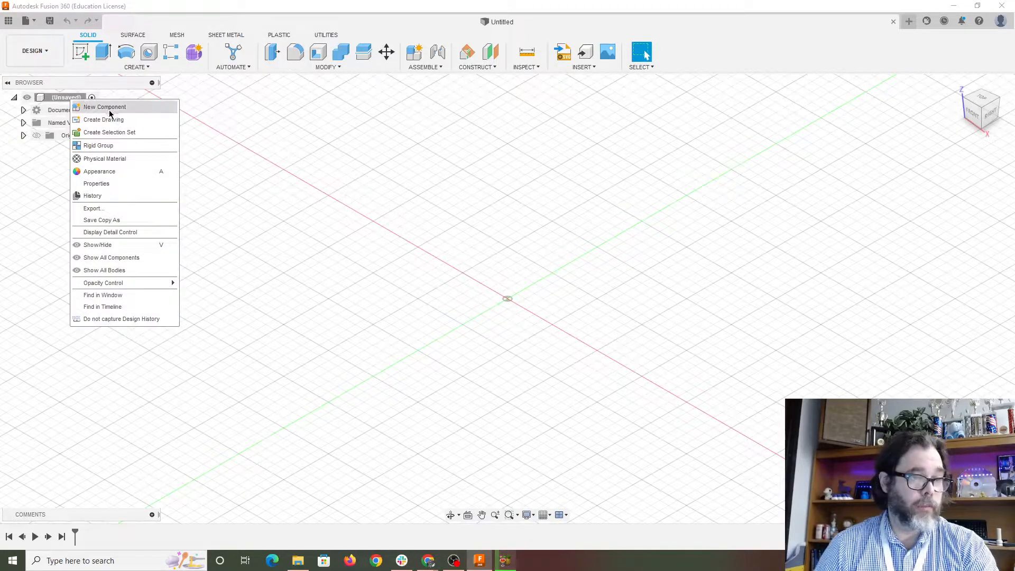
pyautogui.click(104, 107)
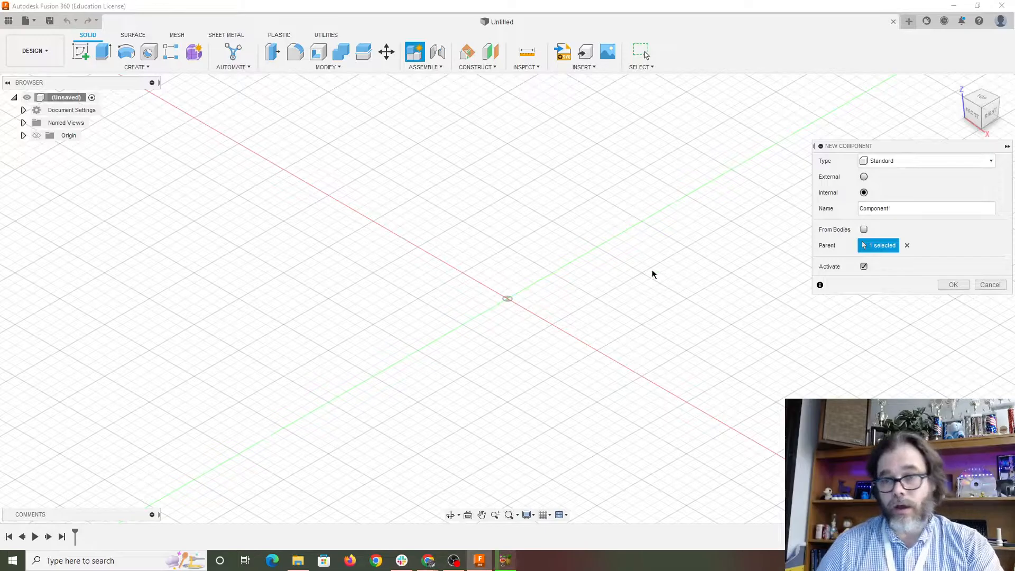
pyautogui.moveTo(897, 208); pyautogui.dragTo(837, 206)
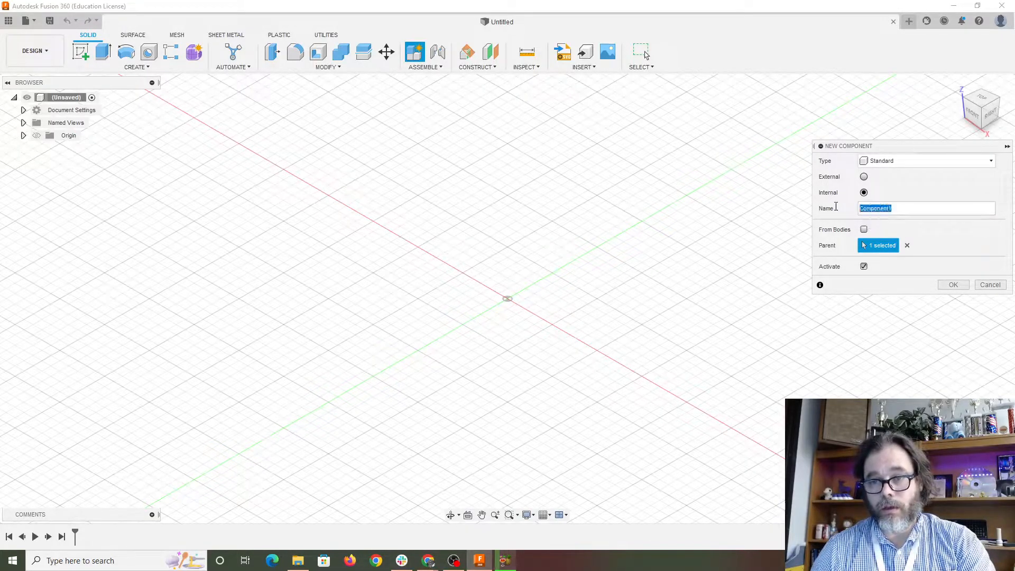
pyautogui.write('Bowl')
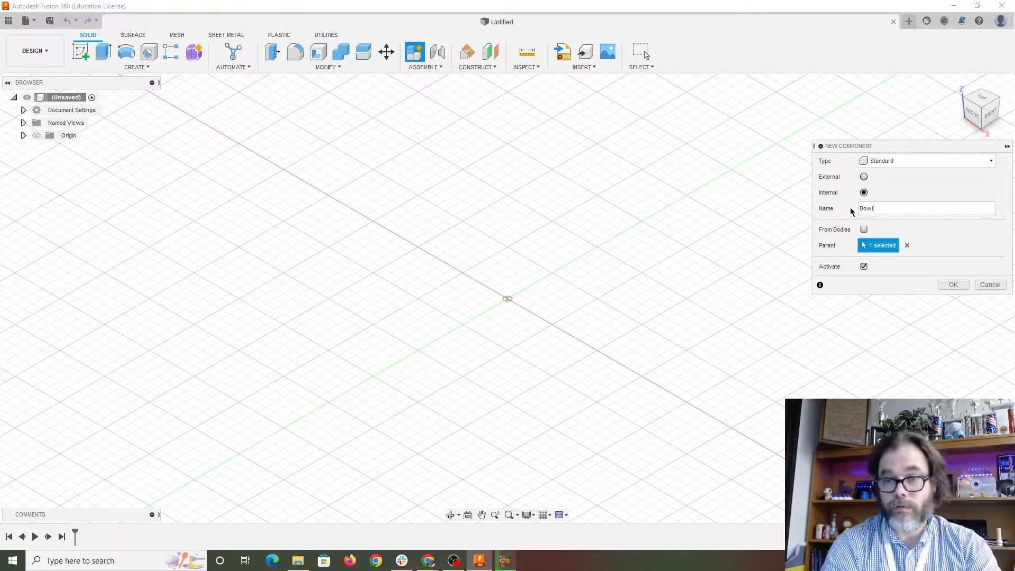
pyautogui.press('Return')
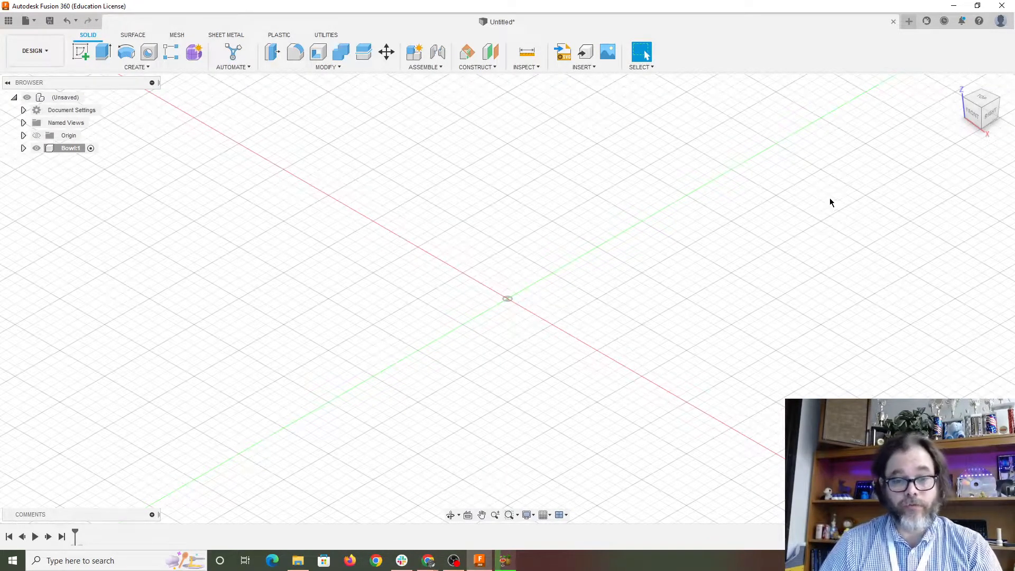
# - Start a sketch in the Bowl component on the vertical origin plane facing the Right view
pyautogui.moveTo(682, 328)
pyautogui.keyDown('shift'); pyautogui.mouseDown(button='middle')
pyautogui.moveTo(718, 290)
pyautogui.moveTo(699, 318)
pyautogui.moveTo(664, 338)
pyautogui.moveTo(657, 306)
pyautogui.moveTo(686, 287)
pyautogui.moveTo(652, 303)
pyautogui.mouseUp(button='middle'); pyautogui.keyUp('shift')
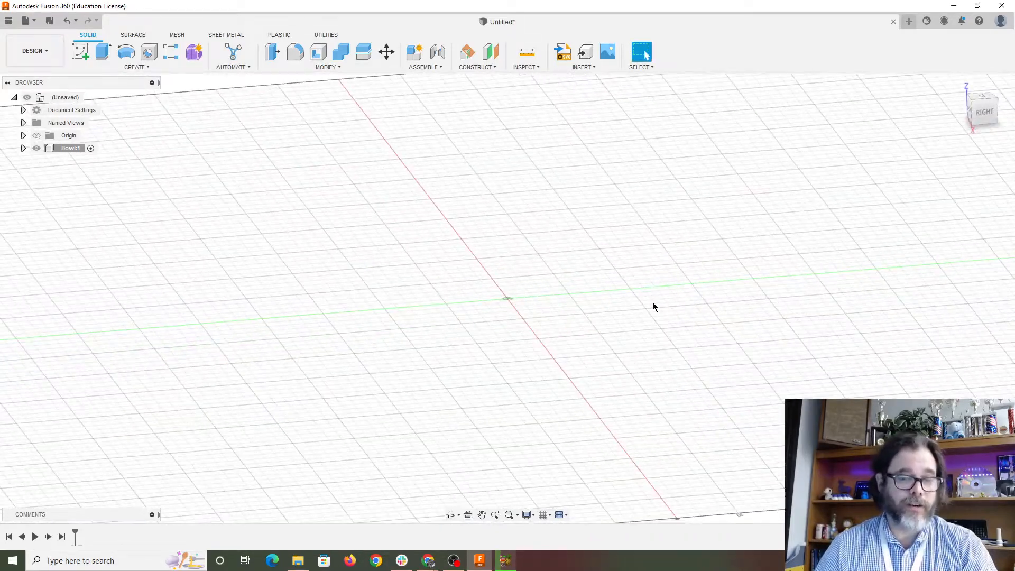
pyautogui.click(81, 52)
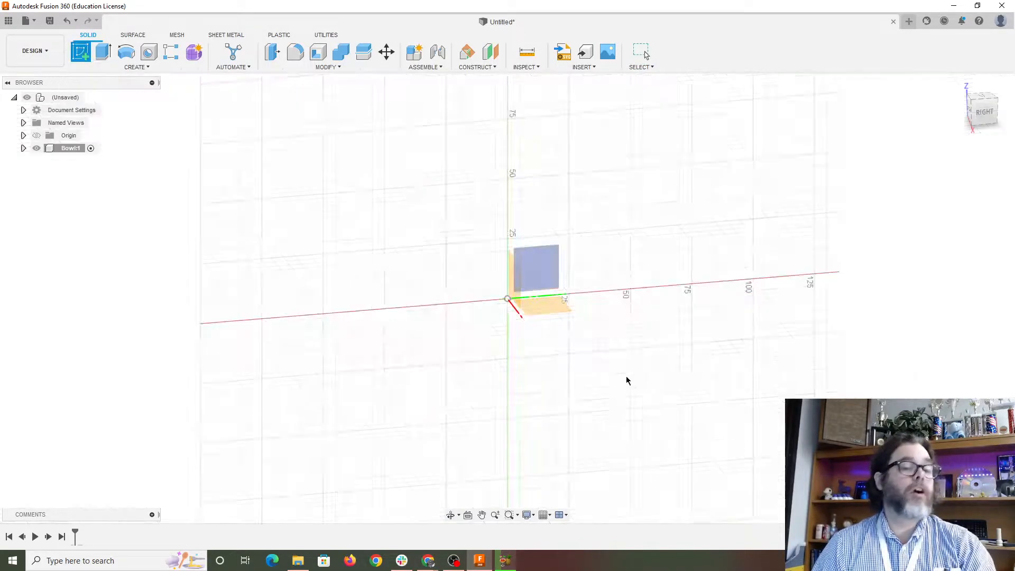
pyautogui.click(553, 300)
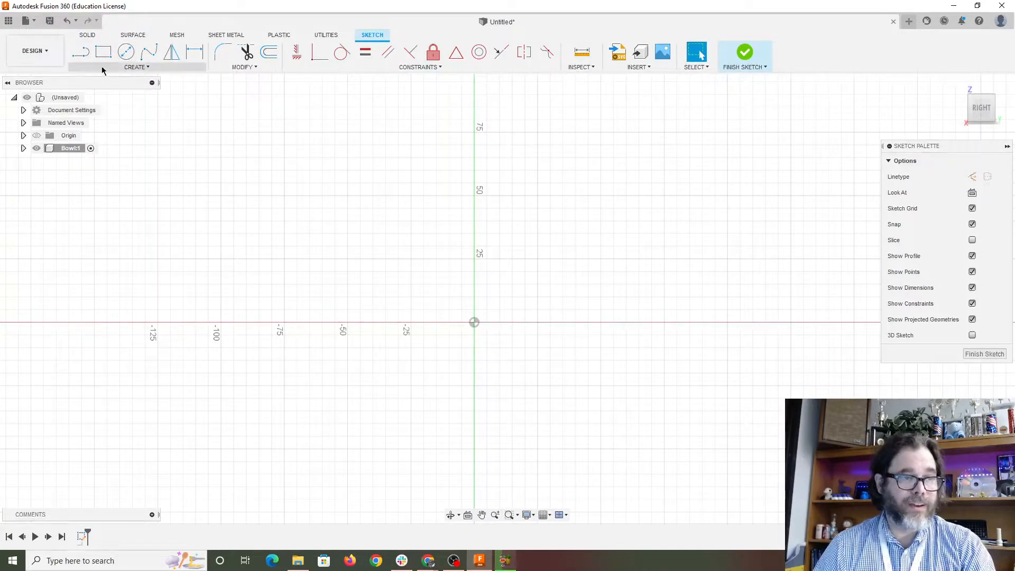
# - Draw a construction rectangle from the origin, 70 mm wide and 75 mm high
pyautogui.click(101, 57)
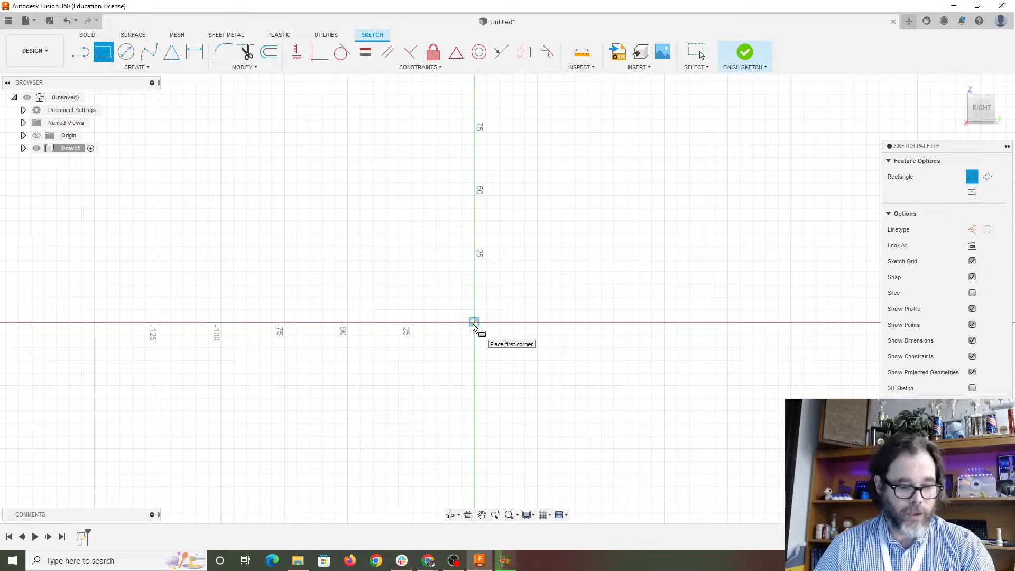
pyautogui.click(473, 324)
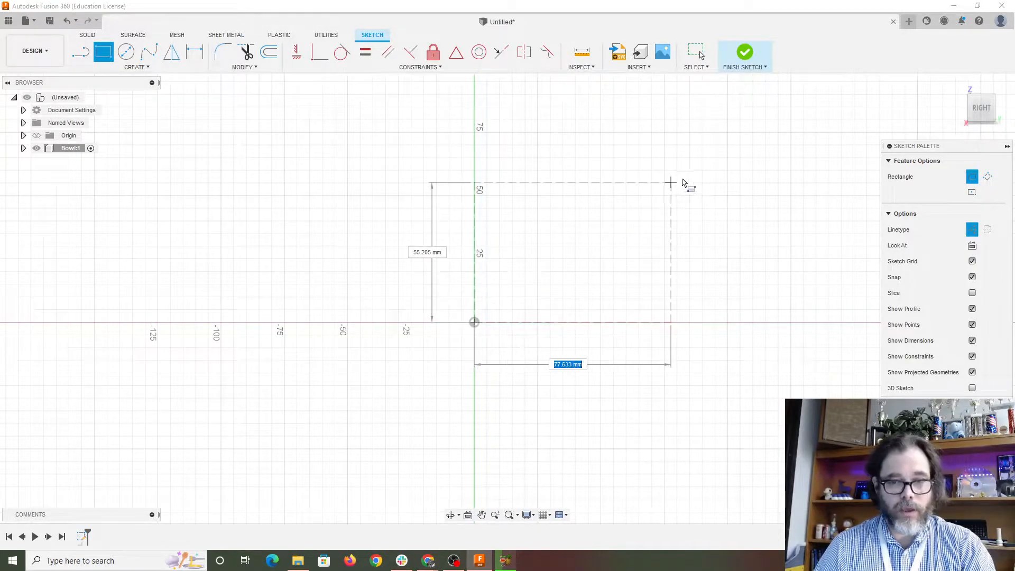
pyautogui.moveTo(729, 142); pyautogui.dragTo(623, 258, button='middle')
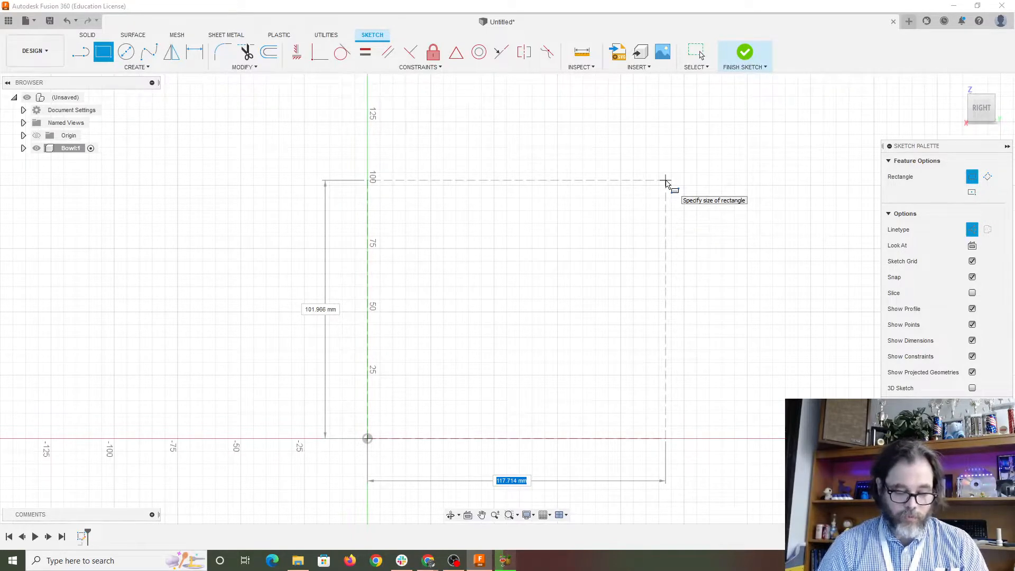
pyautogui.write('80')
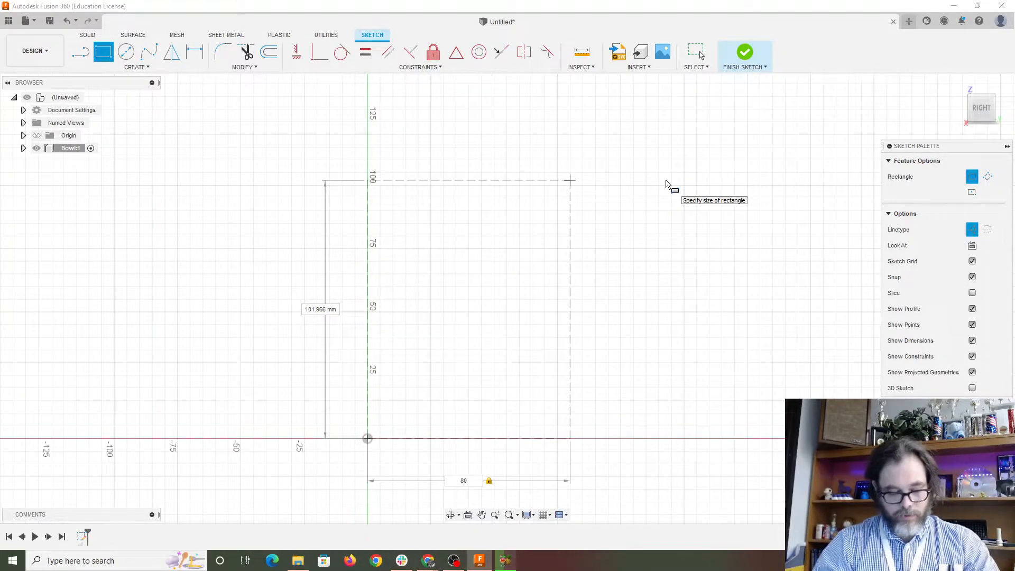
pyautogui.press('BackSpace')
pyautogui.press('BackSpace')
pyautogui.write('40')
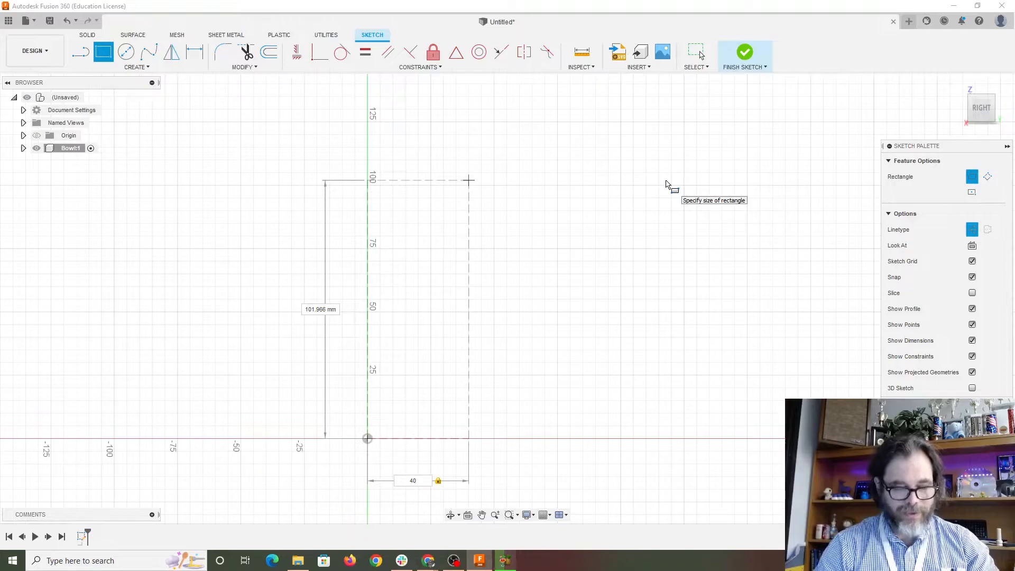
pyautogui.write('60')
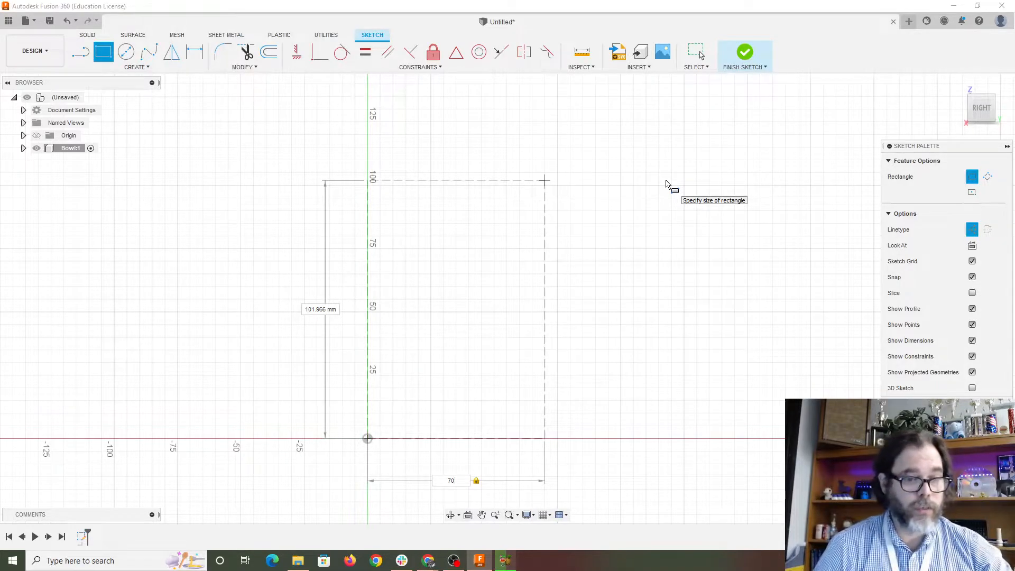
pyautogui.press('Tab')
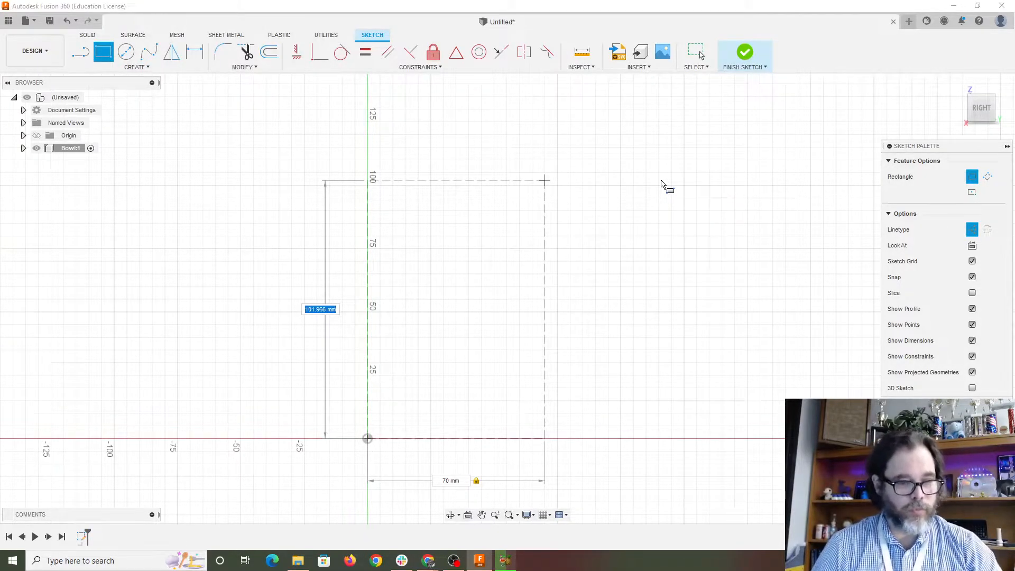
pyautogui.write('50')
pyautogui.press('Return')
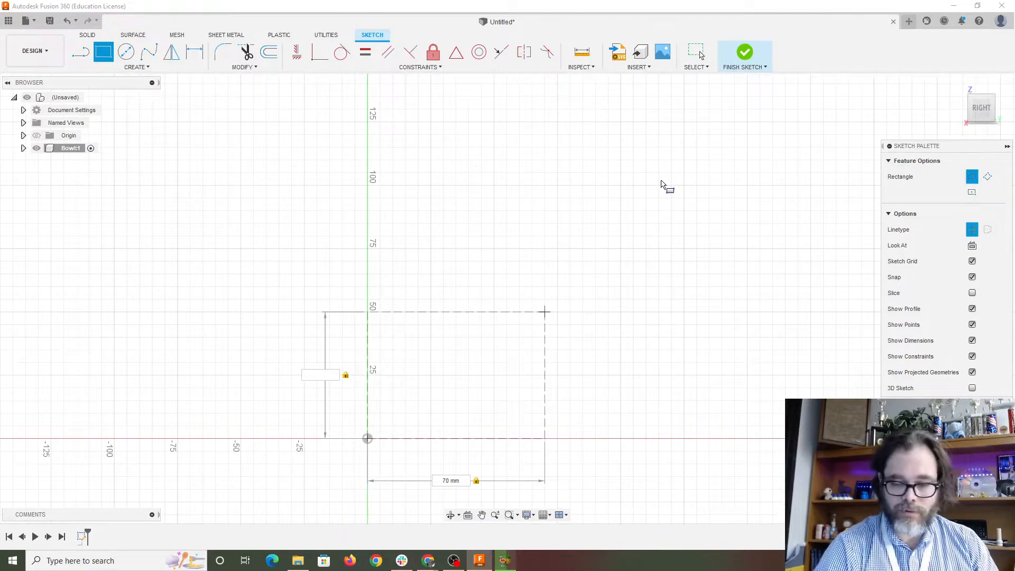
pyautogui.write('75')
pyautogui.press('Return')
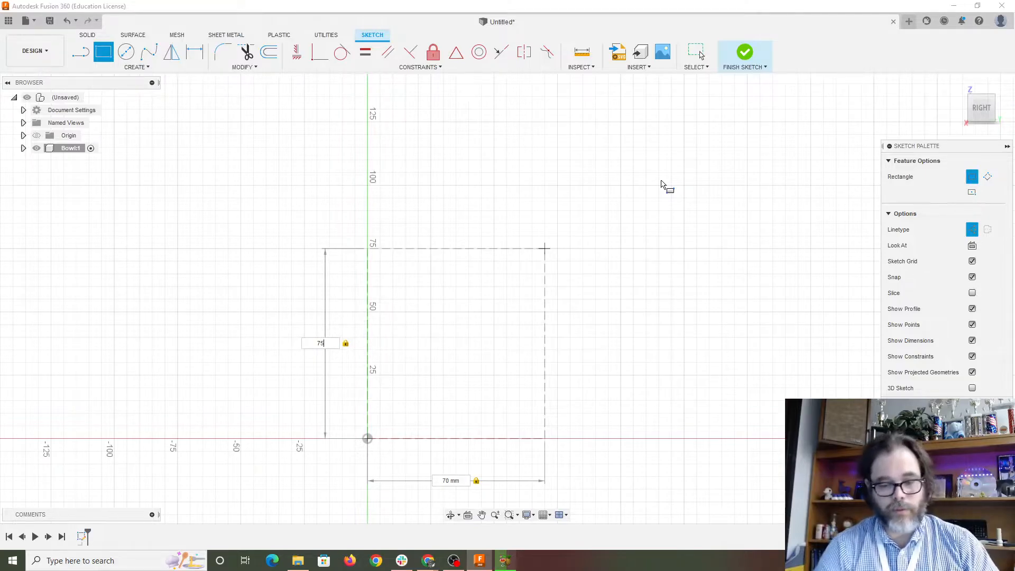
pyautogui.press('Return')
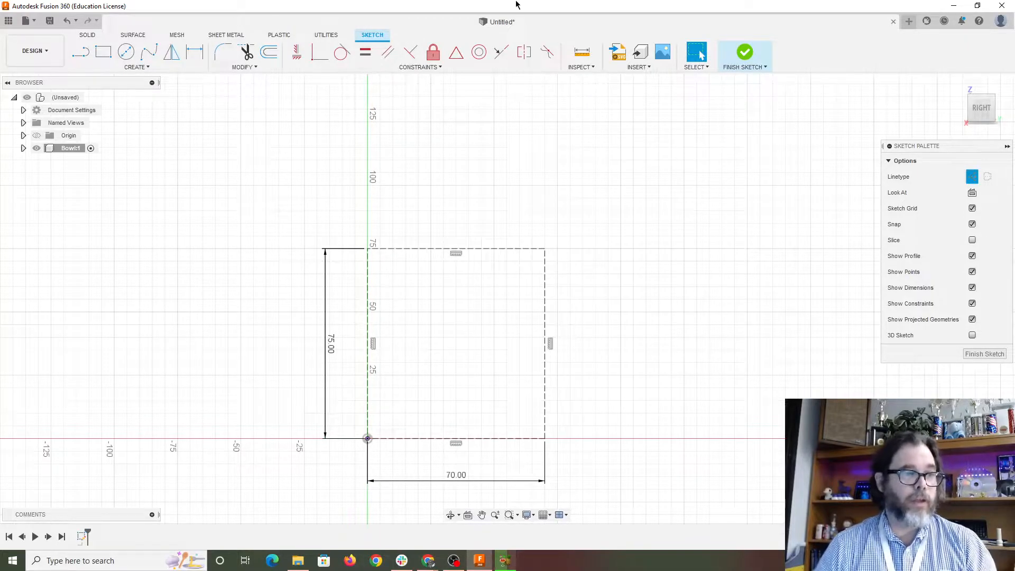
pyautogui.click(89, 51)
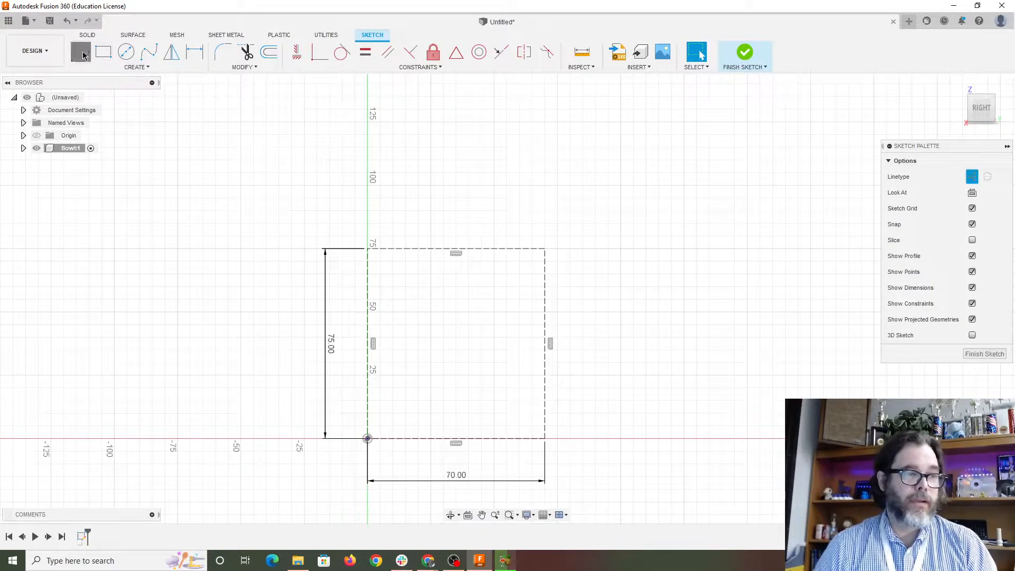
pyautogui.click(367, 439)
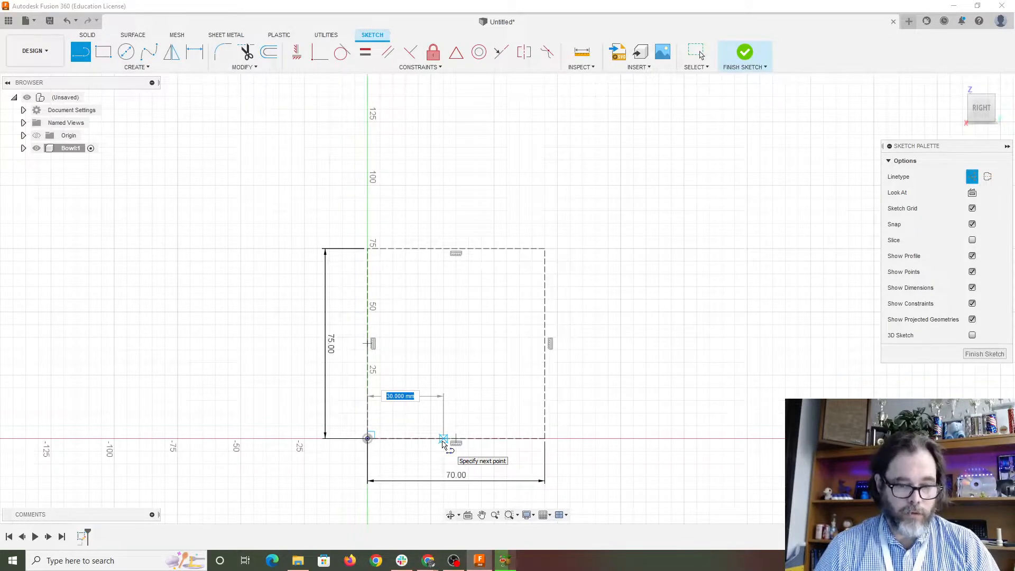
pyautogui.press('Escape')
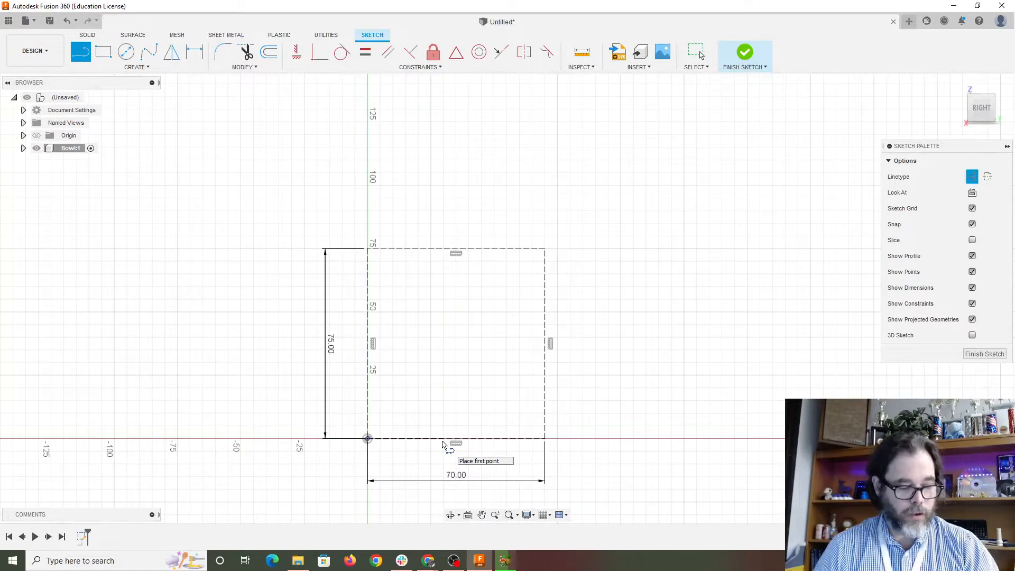
pyautogui.press('Escape')
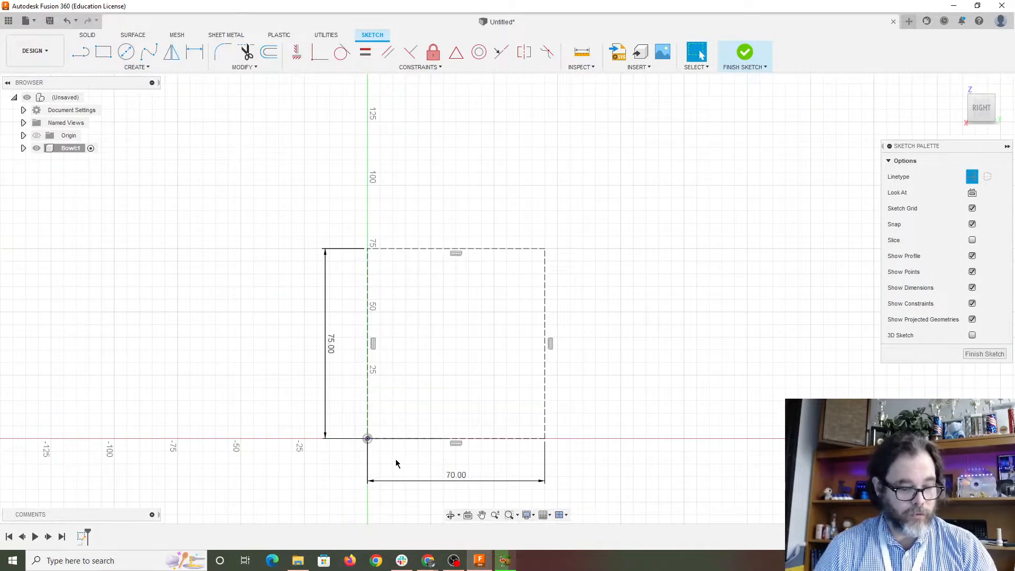
# - Draw a solid 30 mm horizontal line from the origin along the construction rectangle's bottom edge
pyautogui.press('l')
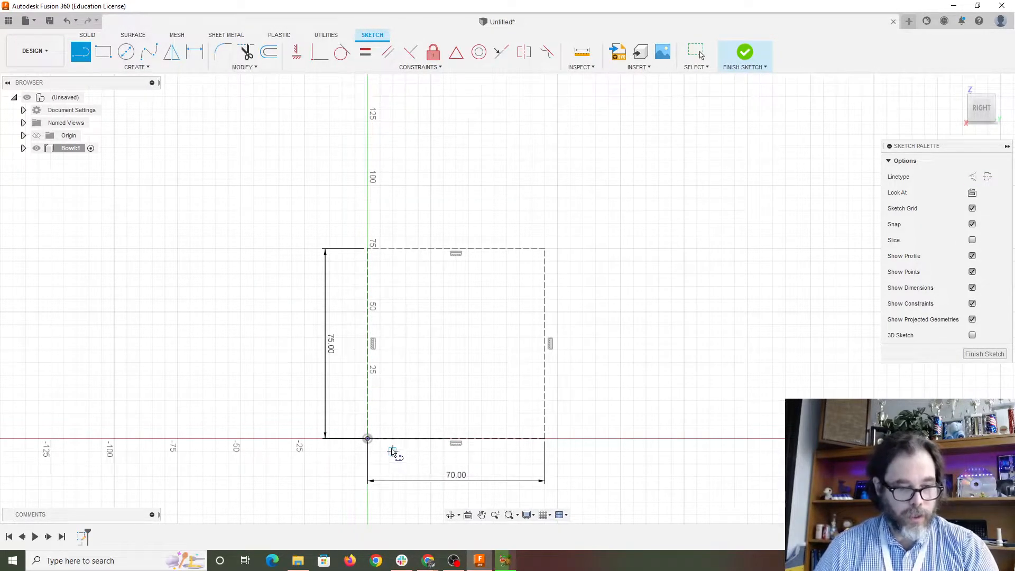
pyautogui.click(368, 439)
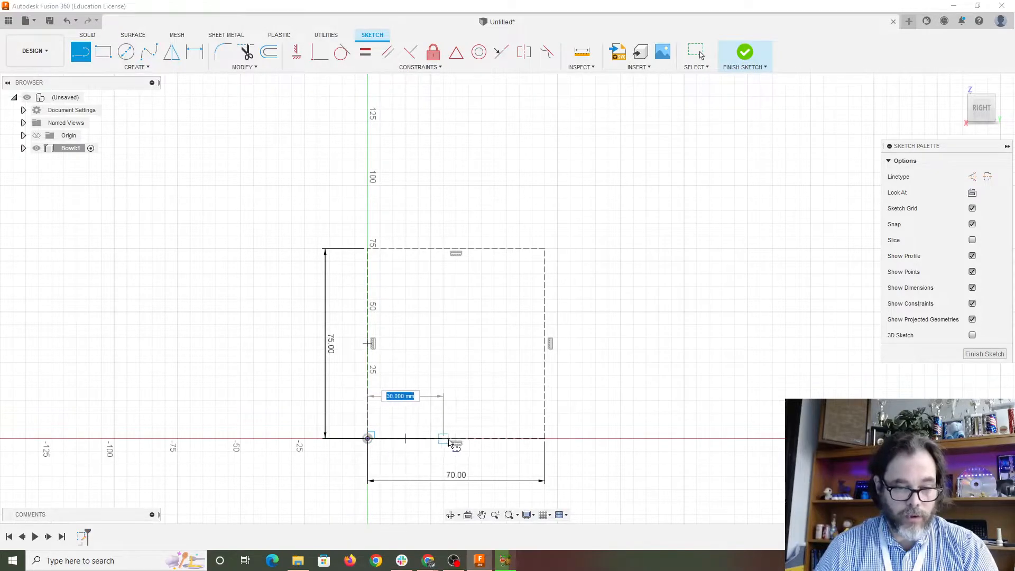
pyautogui.click(445, 442)
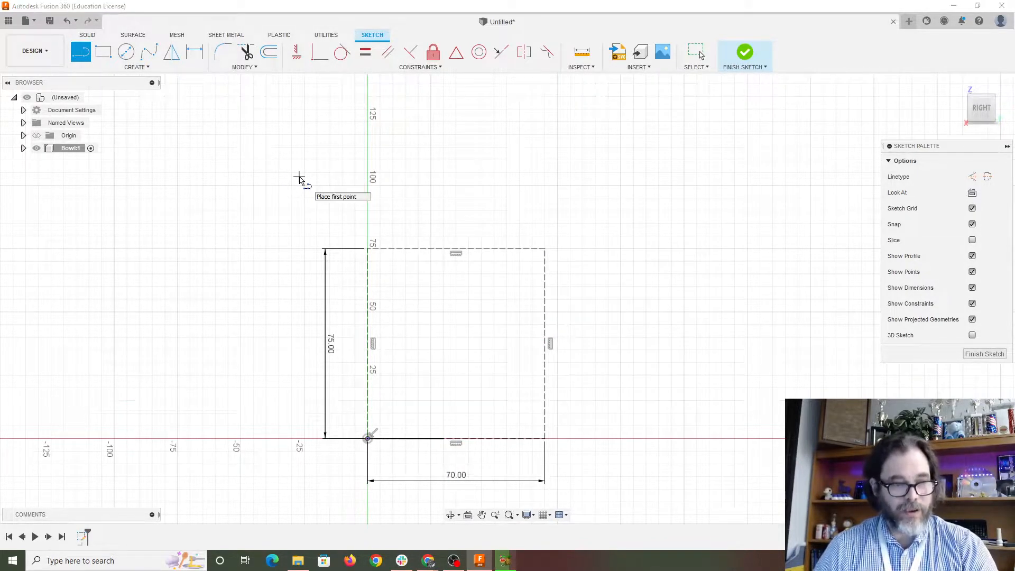
# - Draw a 3-Point Arc from the base line's end to the rectangle's upper outer corner, bulging outward and tangent to the vertical side
pyautogui.write('s')
pyautogui.write('arc')
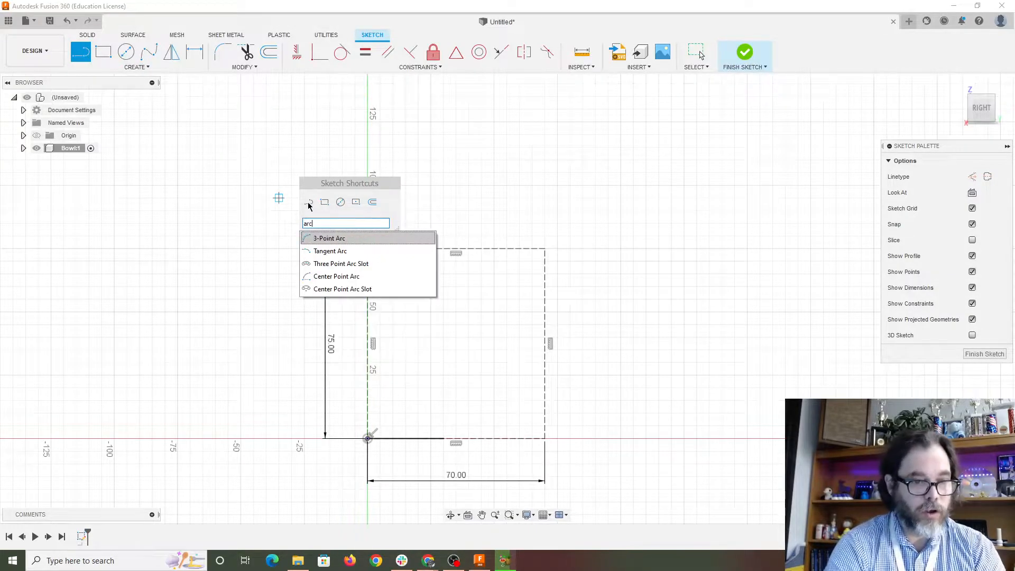
pyautogui.click(343, 239)
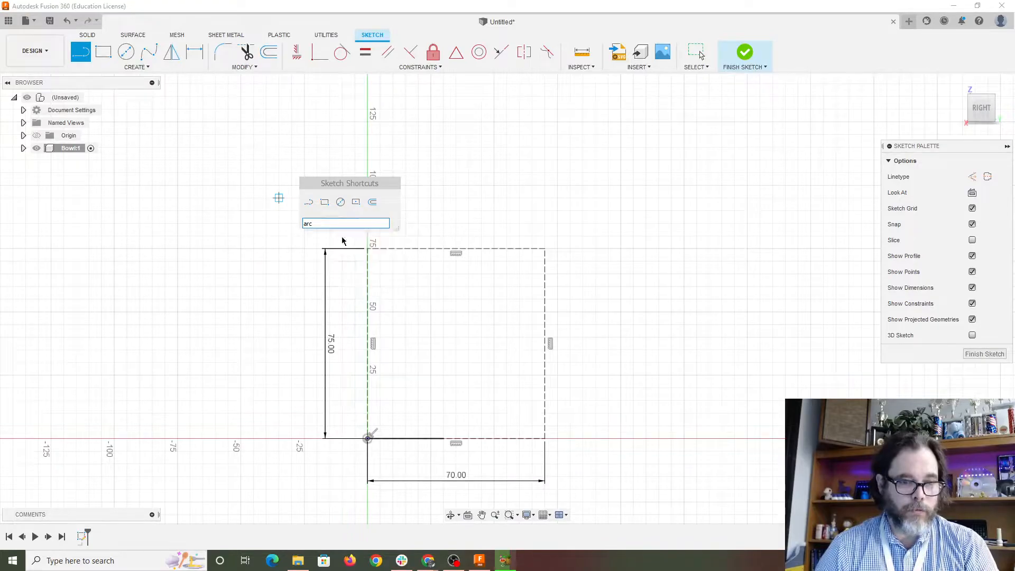
pyautogui.click(444, 438)
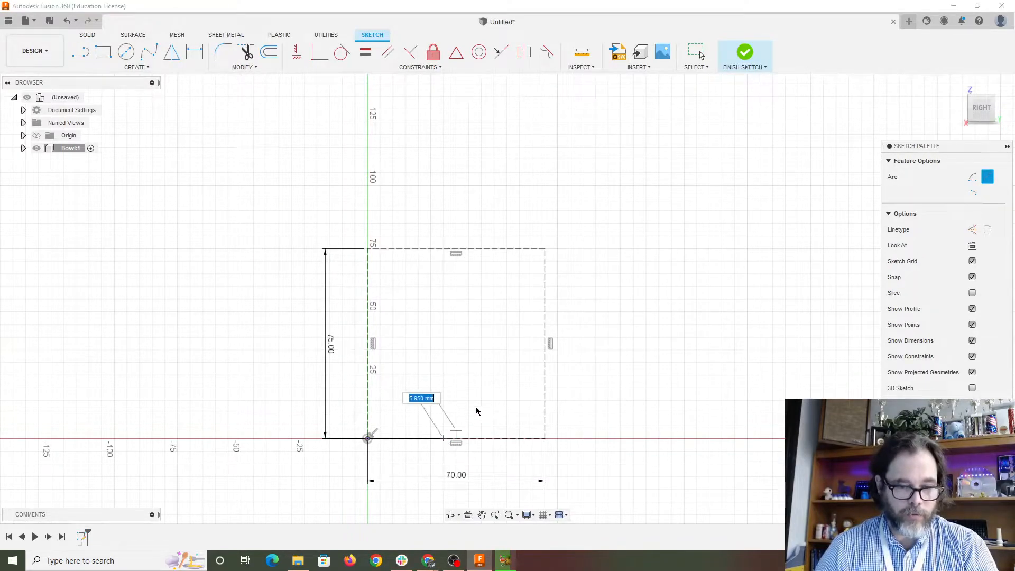
pyautogui.click(544, 249)
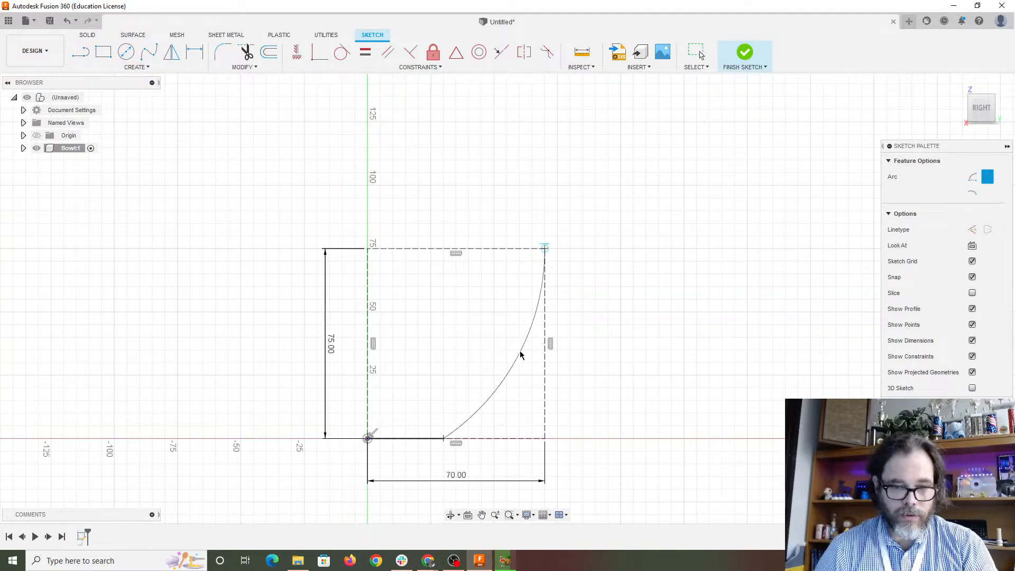
pyautogui.click(501, 388)
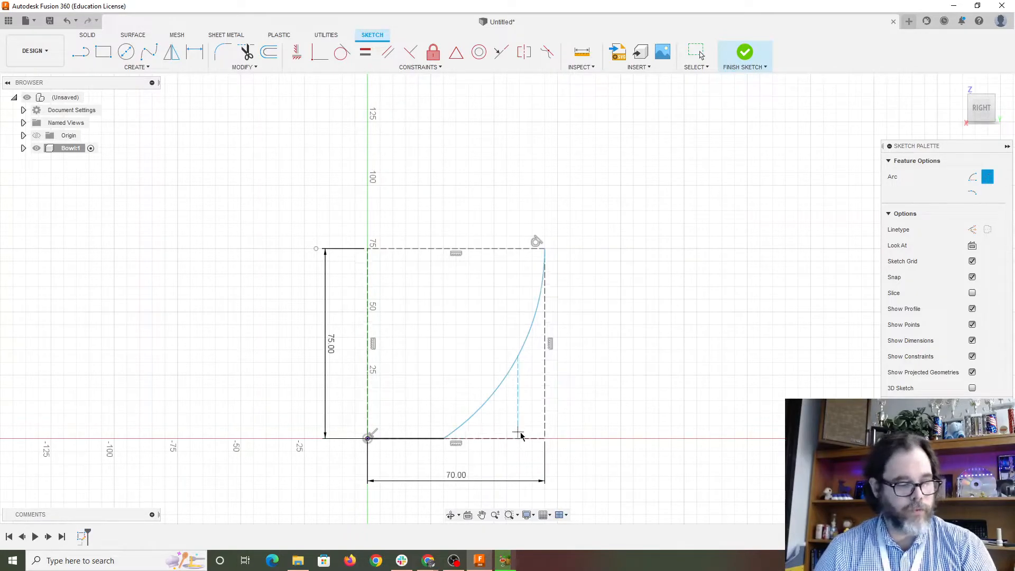
# - Fillet the corner between the horizontal base line and the bowl's arc with a 25 mm radius
pyautogui.scroll(4, 521, 434)
pyautogui.moveTo(474, 430)
pyautogui.mouseDown(button='middle')
pyautogui.moveTo(539, 377)
pyautogui.moveTo(555, 345)
pyautogui.mouseUp(button='middle')
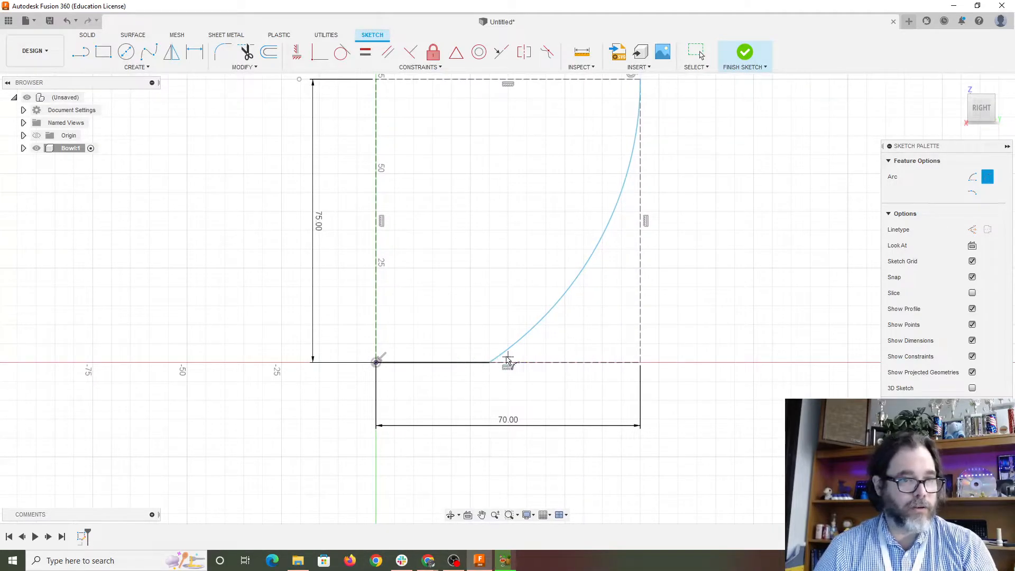
pyautogui.click(222, 51)
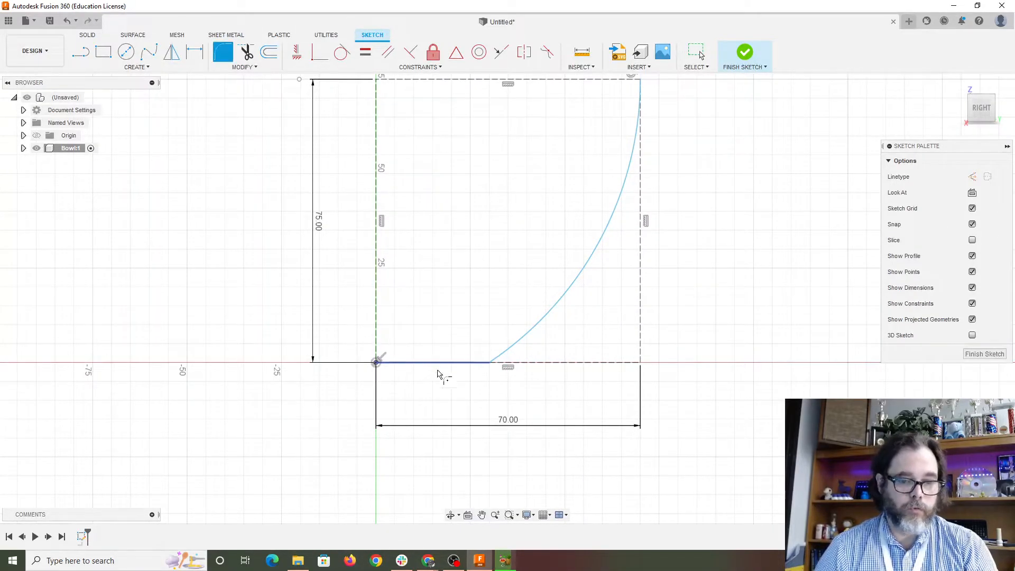
pyautogui.click(483, 363)
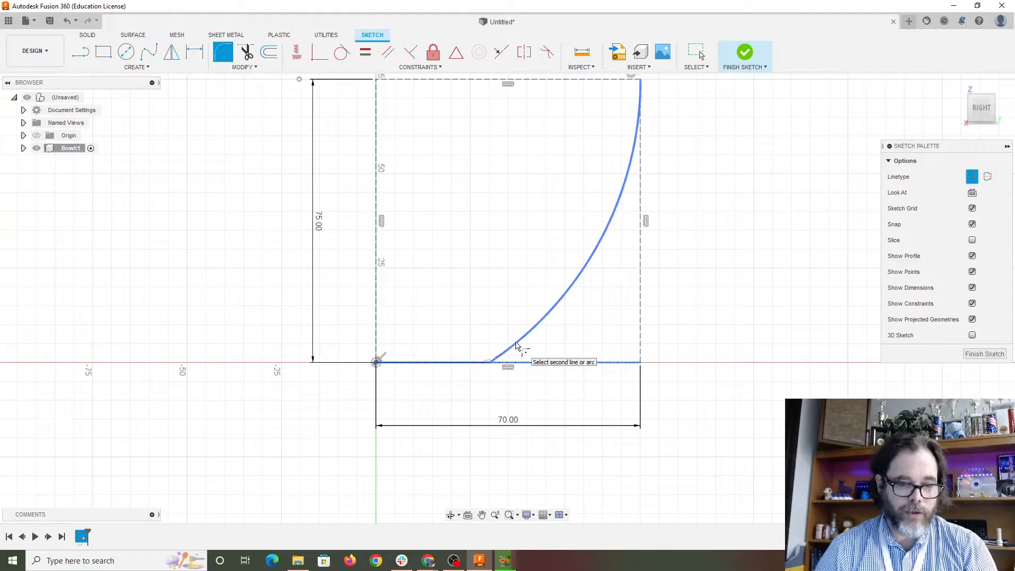
pyautogui.click(516, 346)
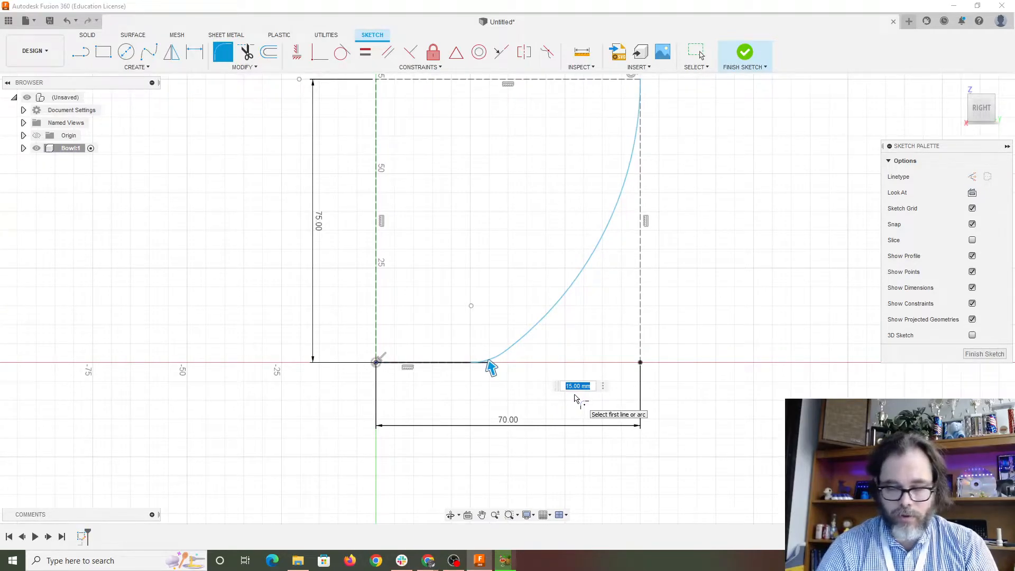
pyautogui.write('25')
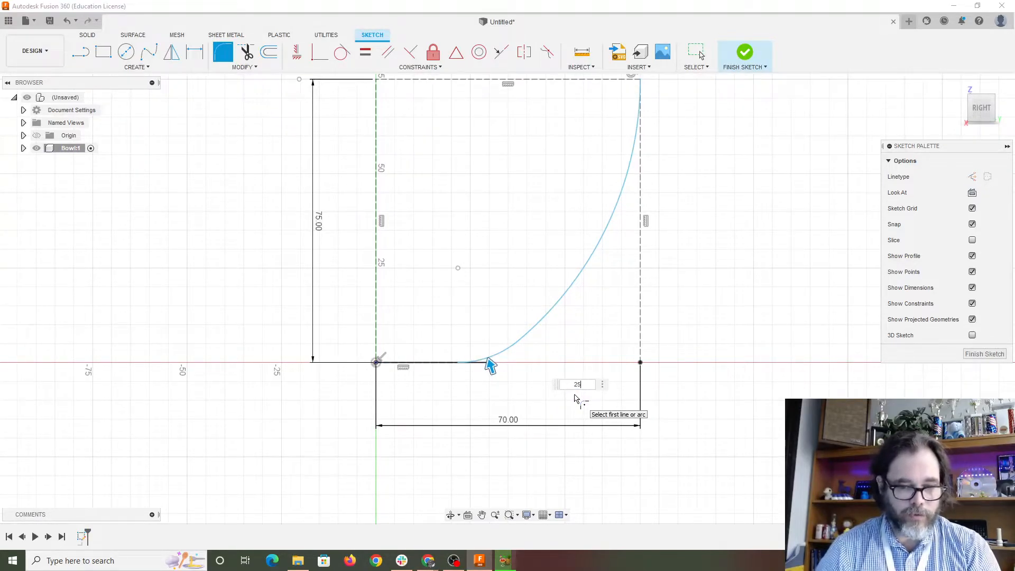
pyautogui.press('Return')
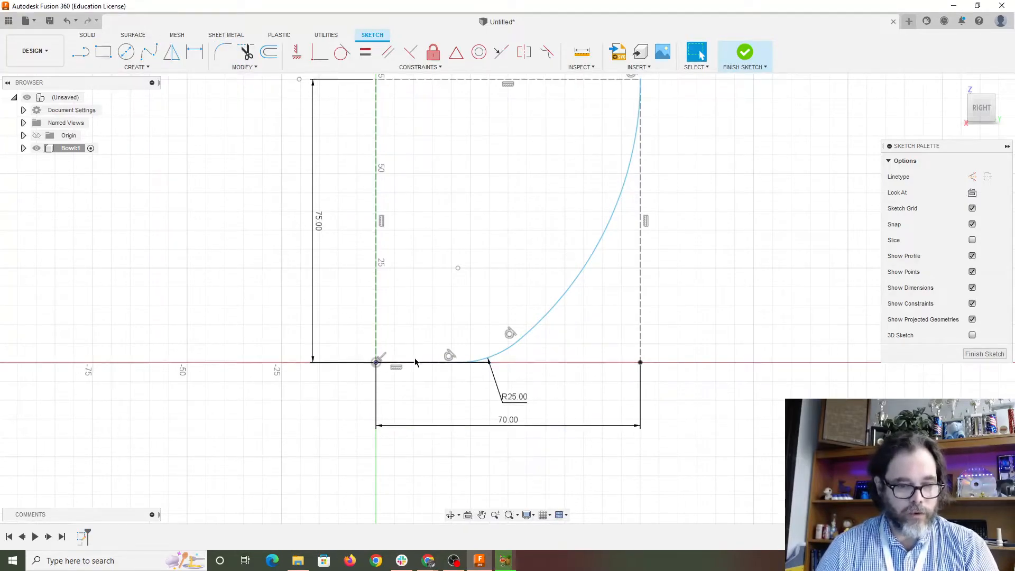
pyautogui.moveTo(520, 206); pyautogui.dragTo(487, 270, button='middle')
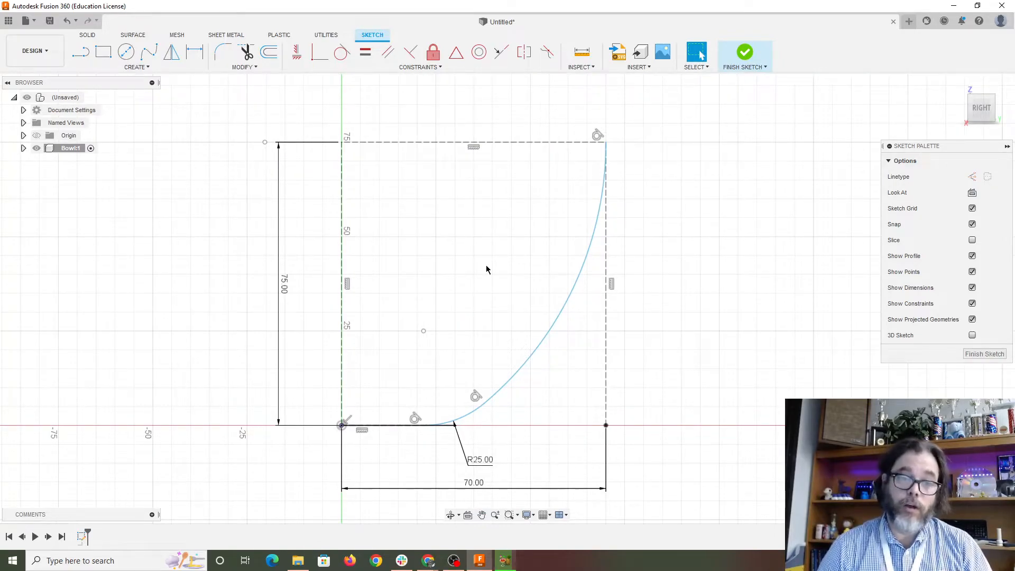
# - Delete the construction rectangle's vertical side on the axis and the overlapping lines along the base
pyautogui.click(268, 51)
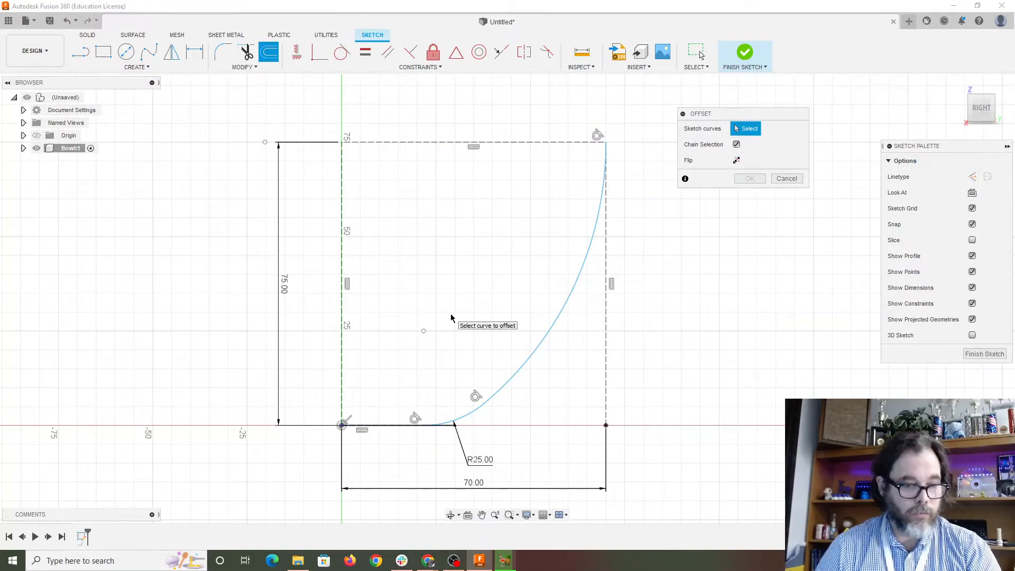
pyautogui.press('Escape')
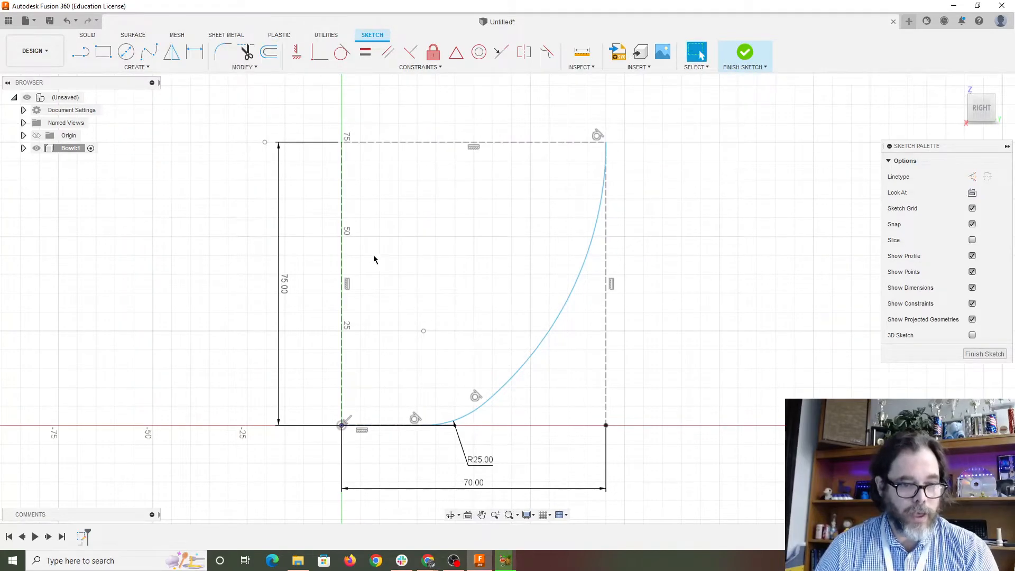
pyautogui.click(341, 263)
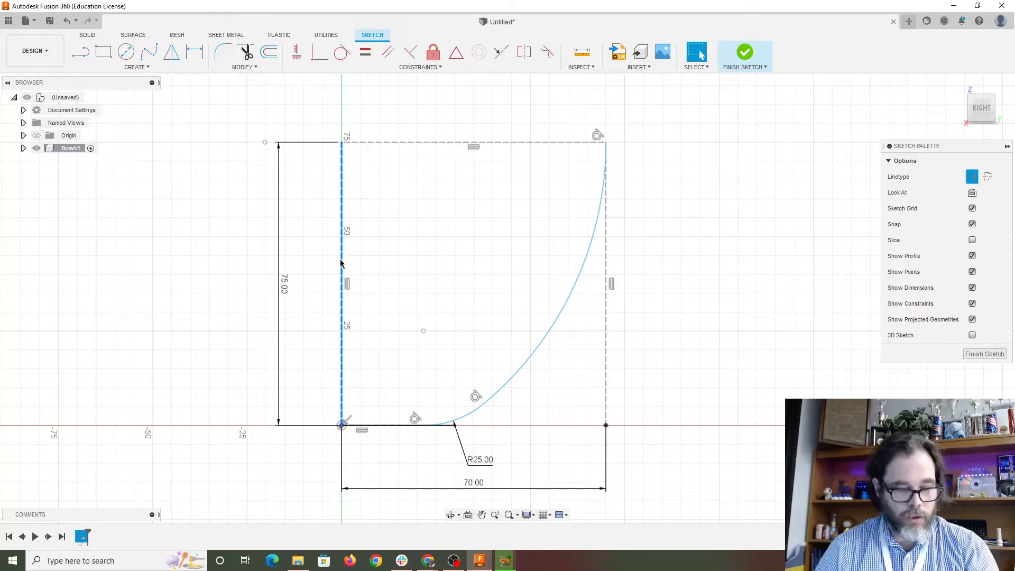
pyautogui.press('Delete')
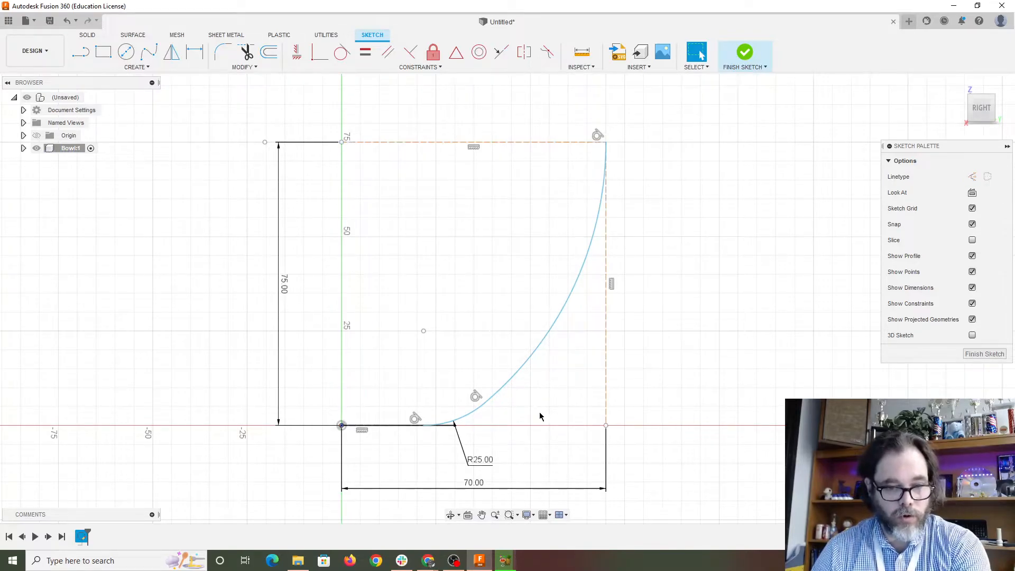
pyautogui.click(445, 429)
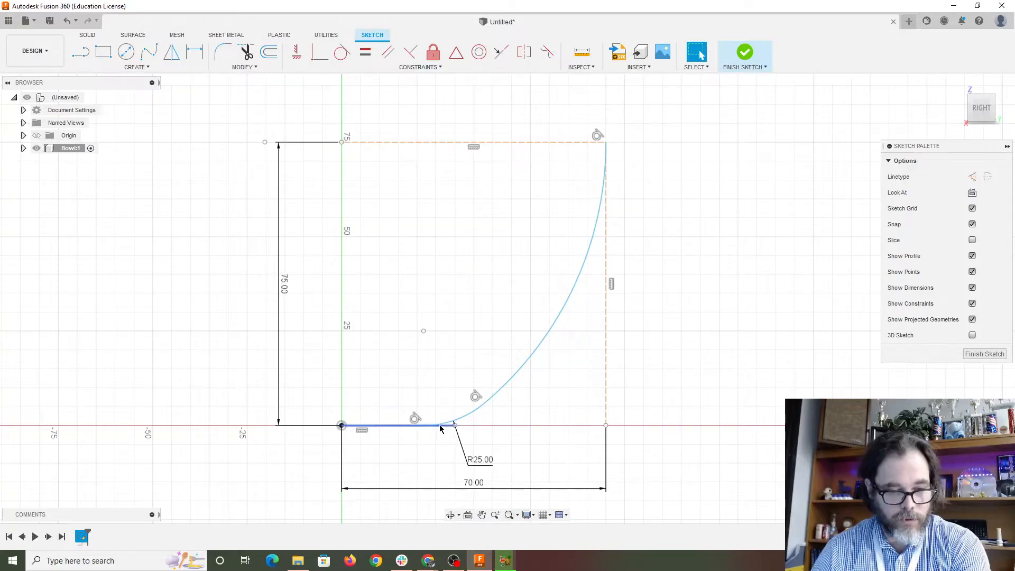
pyautogui.click(445, 429)
pyautogui.press('x')
pyautogui.press('Delete')
# - Draw a solid base line from the fillet's lower end to the origin
pyautogui.press('l')
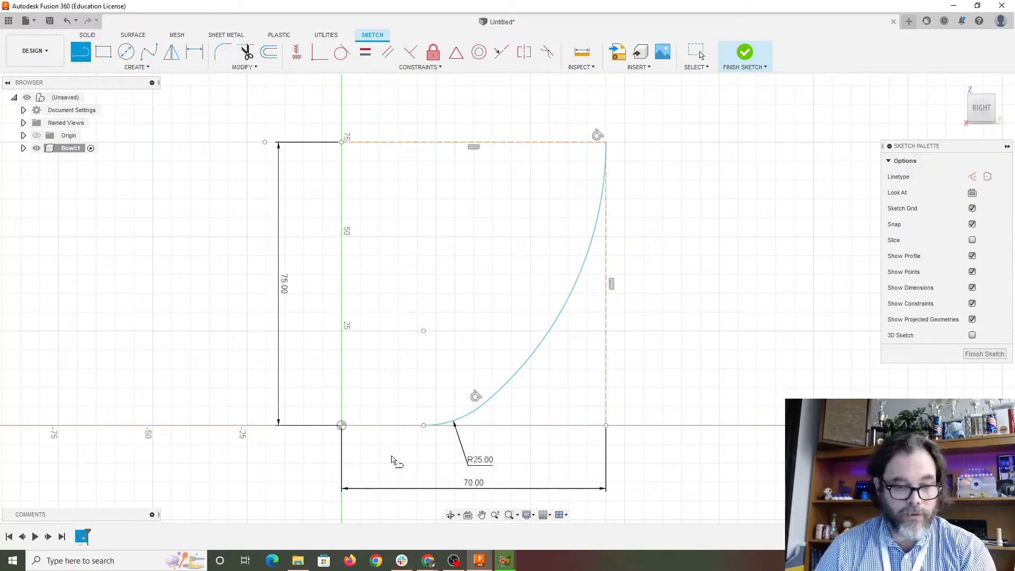
pyautogui.click(424, 426)
pyautogui.click(341, 425)
pyautogui.press('Escape')
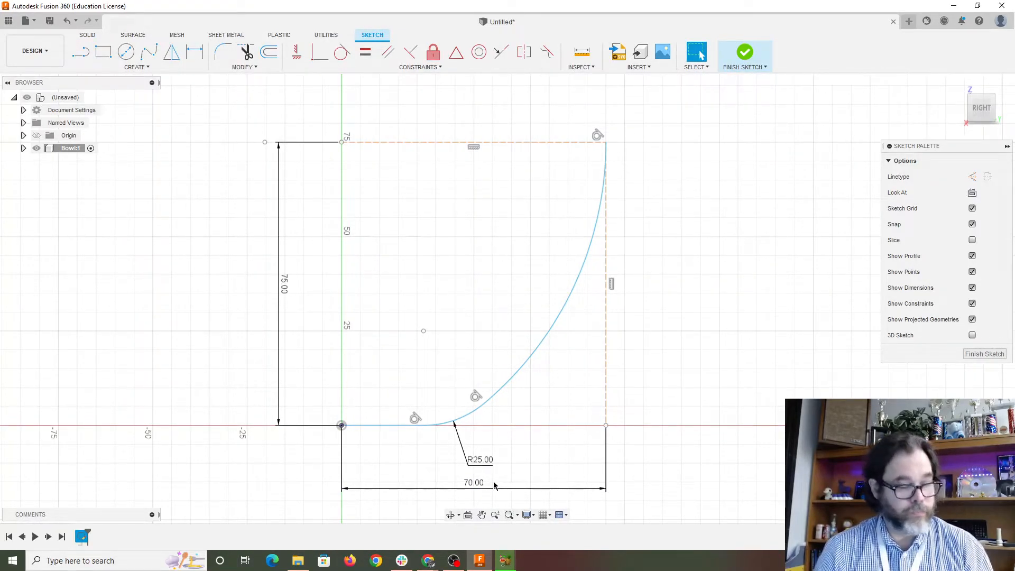
# - Offset the chained outer profile inward with an offset position of -3 mm to form the bowl's wall
pyautogui.click(269, 51)
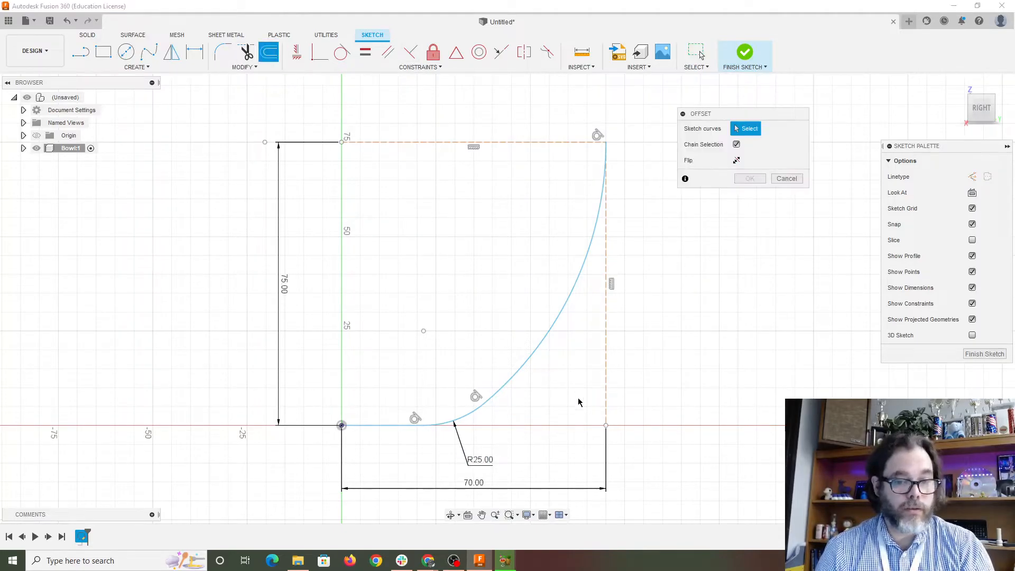
pyautogui.click(528, 363)
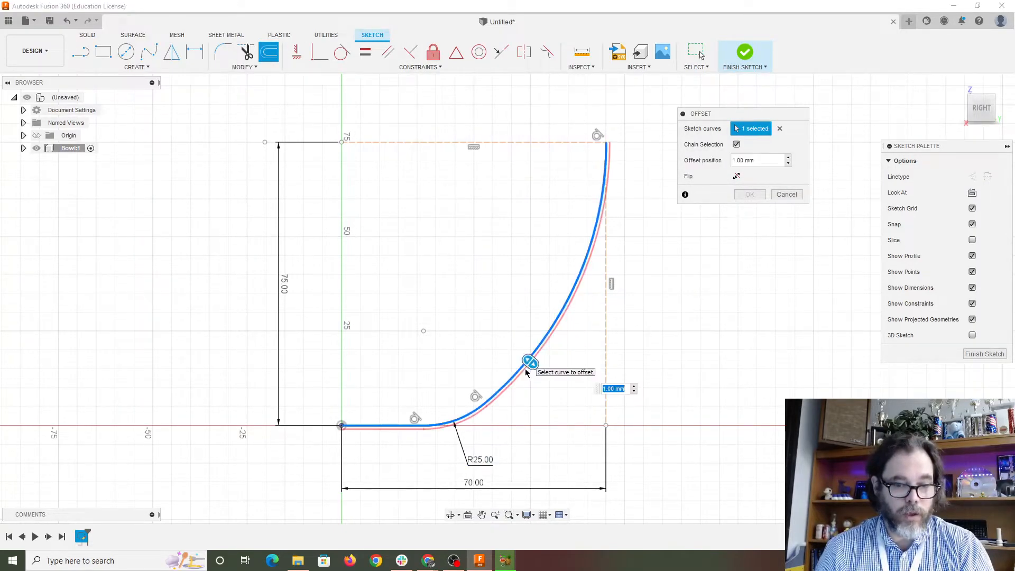
pyautogui.moveTo(525, 360); pyautogui.dragTo(524, 356)
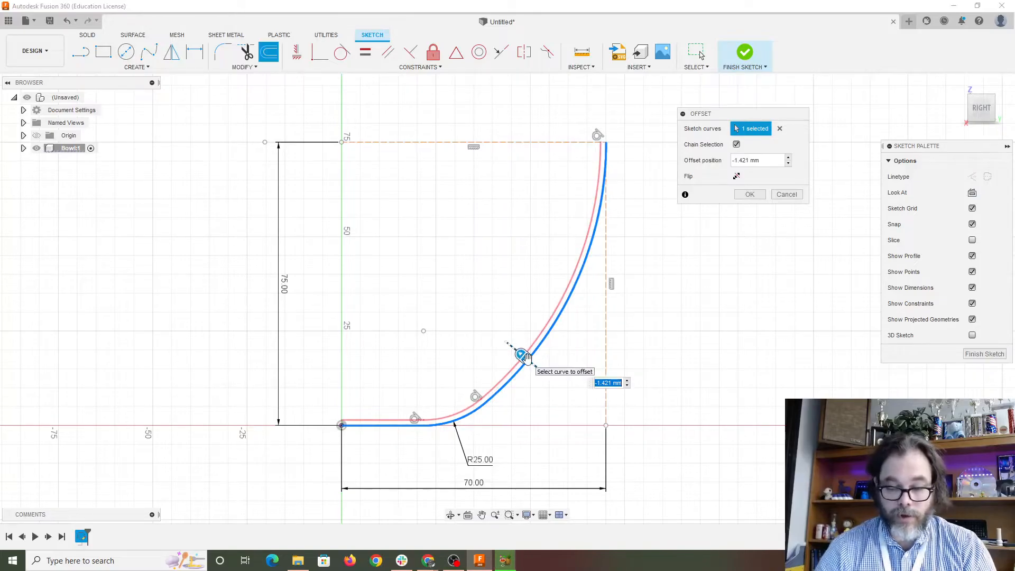
pyautogui.write('3')
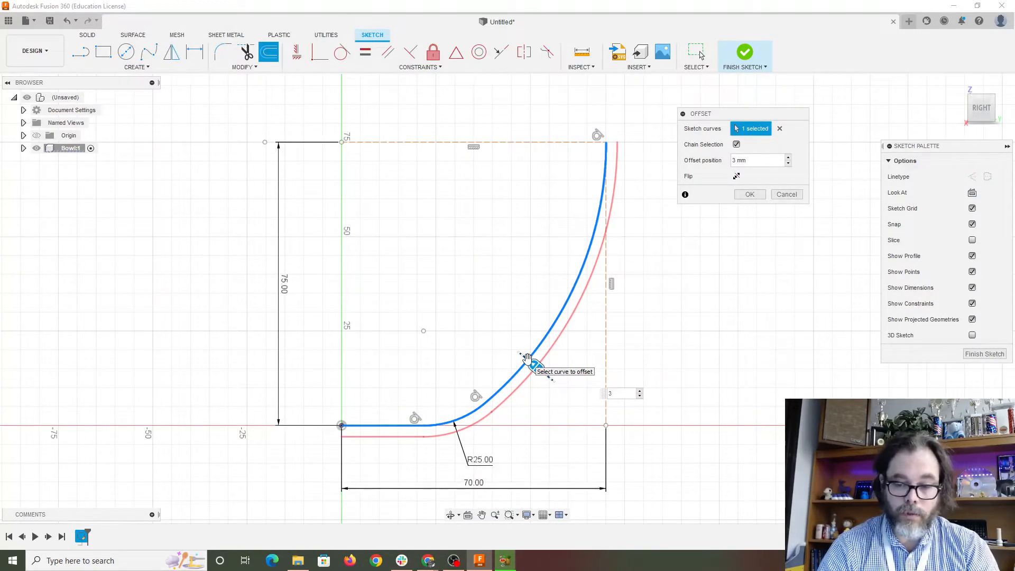
pyautogui.write('-3')
pyautogui.press('Return')
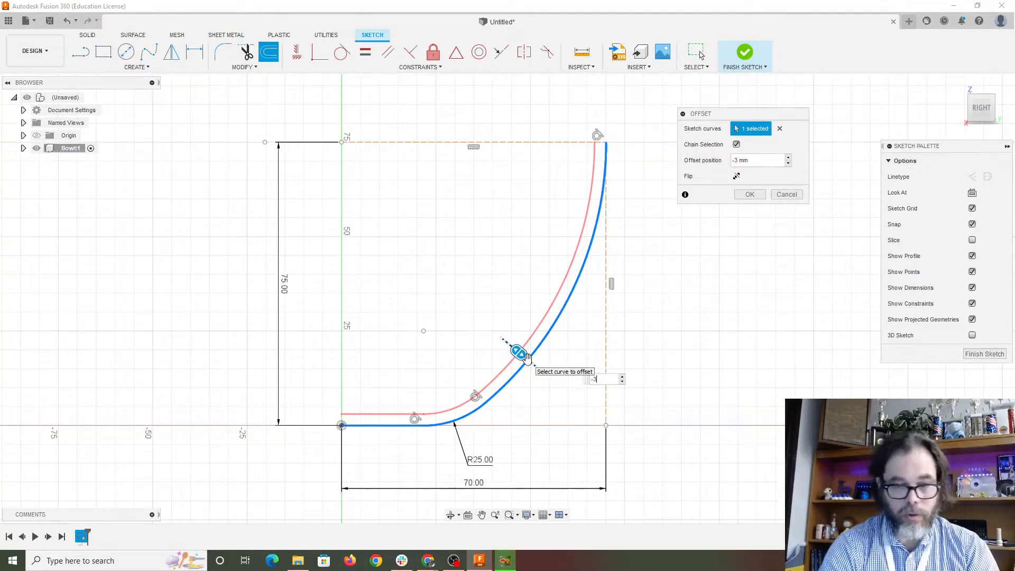
pyautogui.press('Return')
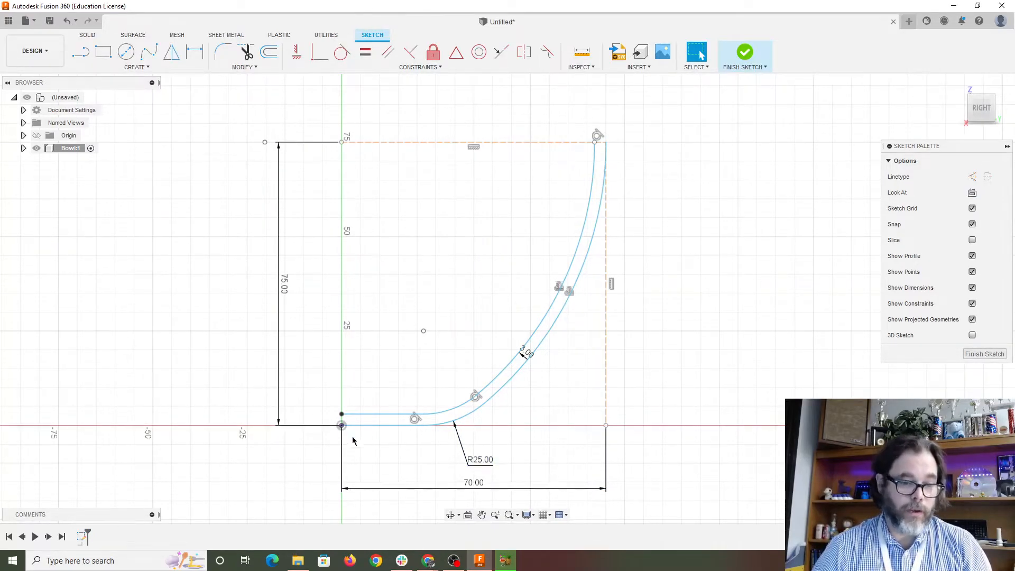
# - Close the wall profile at the axis with a vertical line from the inner base line's end to the origin
pyautogui.press('l')
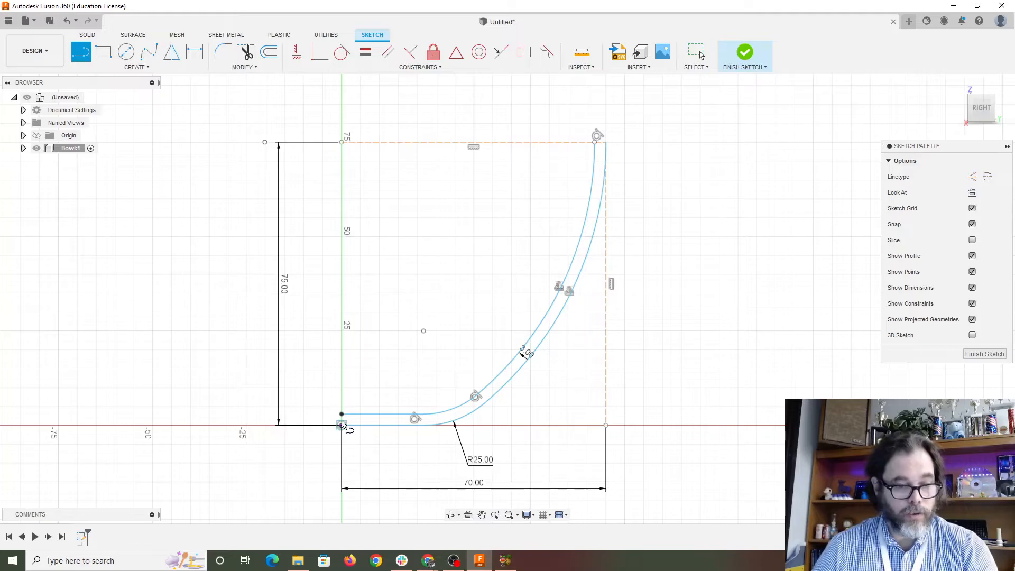
pyautogui.click(342, 414)
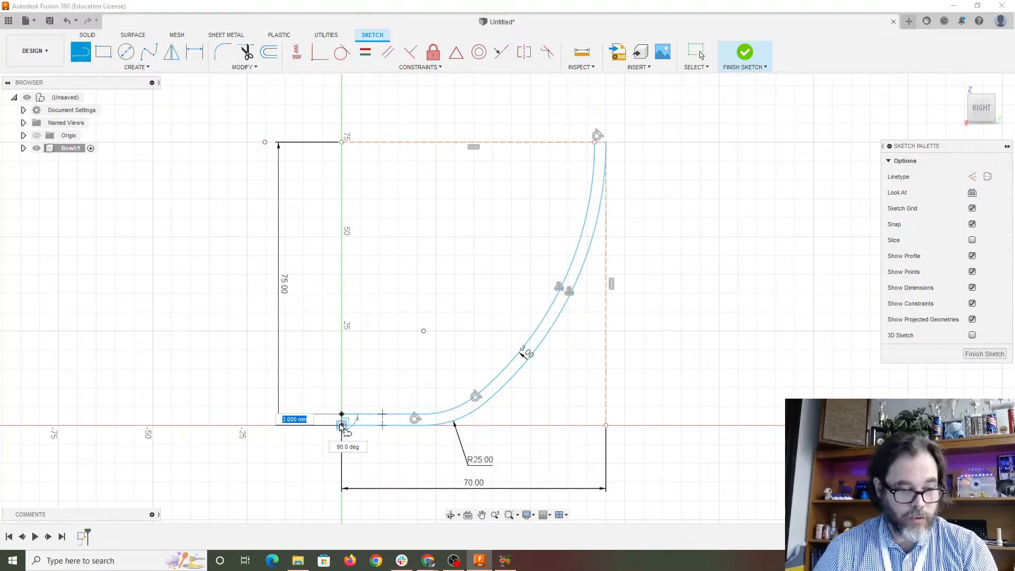
pyautogui.click(341, 425)
pyautogui.press('Escape')
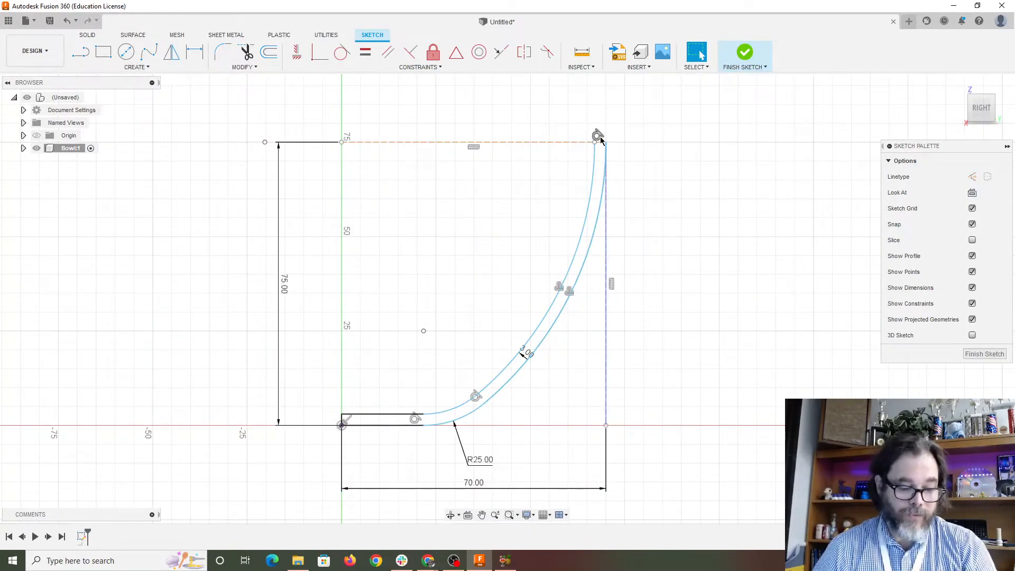
# - Draw a 2-Point Circle at the rim spanning the upper ends of the inner and outer wall curves
pyautogui.write('sc')
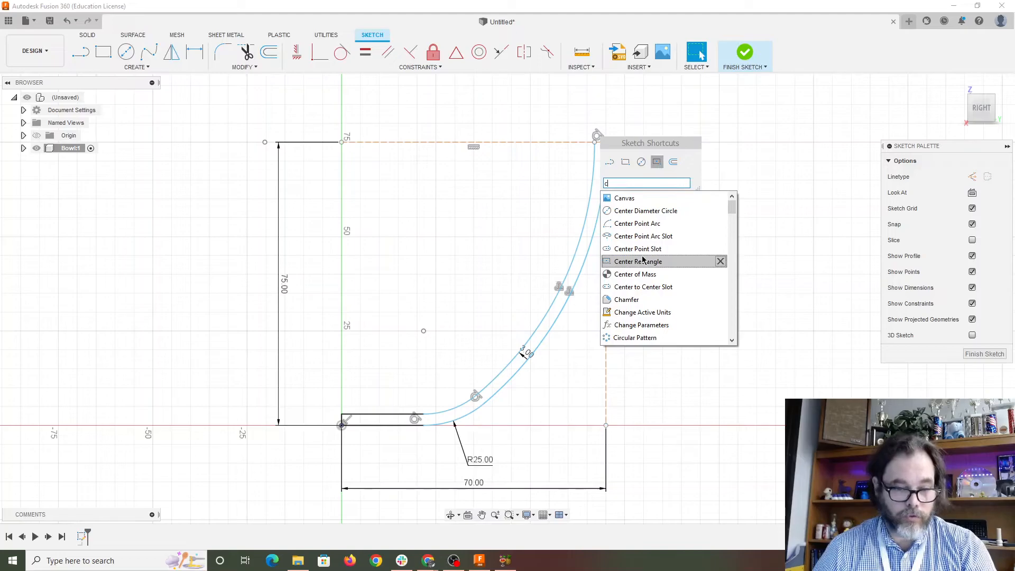
pyautogui.write('ir')
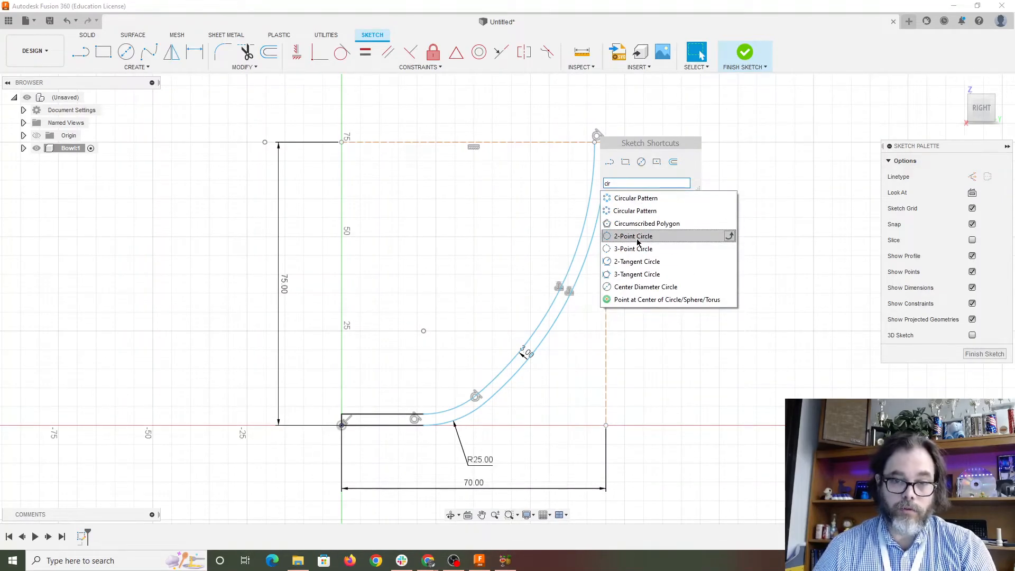
pyautogui.click(638, 242)
pyautogui.click(597, 140)
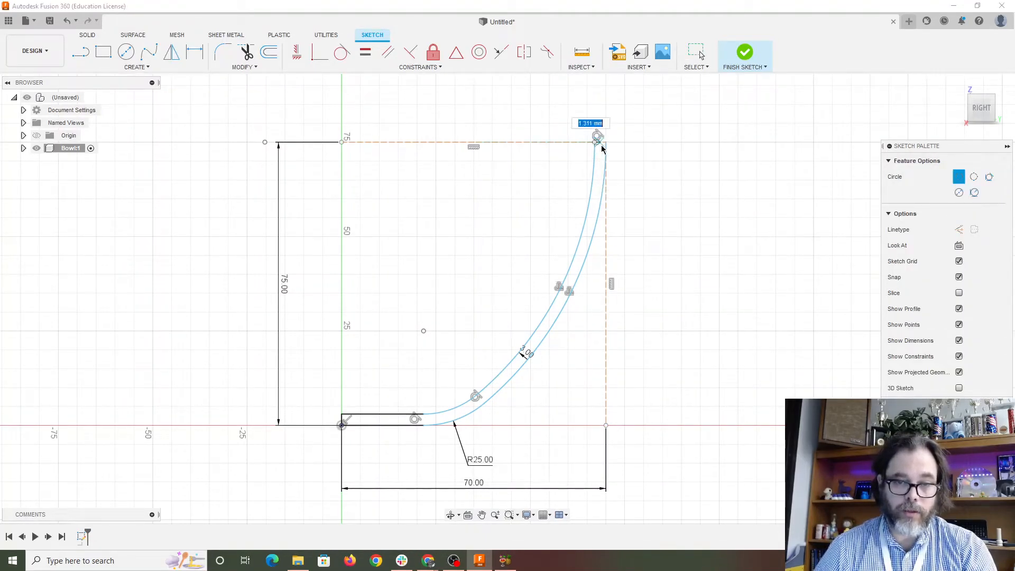
pyautogui.click(607, 147)
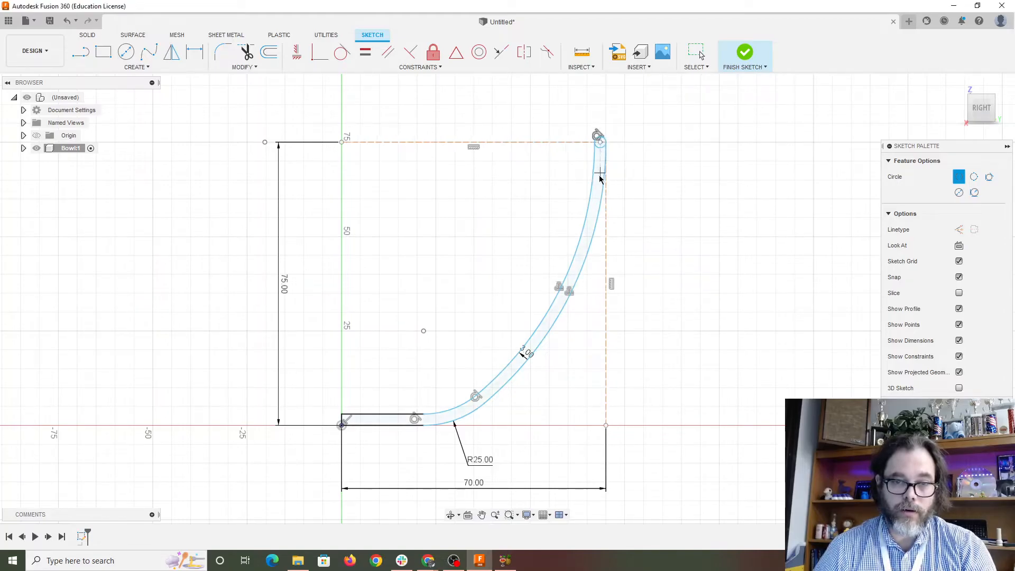
pyautogui.press('Escape')
# - Trim away the half of the rim circle inside the wall, leaving a rounded rim
pyautogui.scroll(-3, 604, 189)
pyautogui.scroll(6, 604, 190)
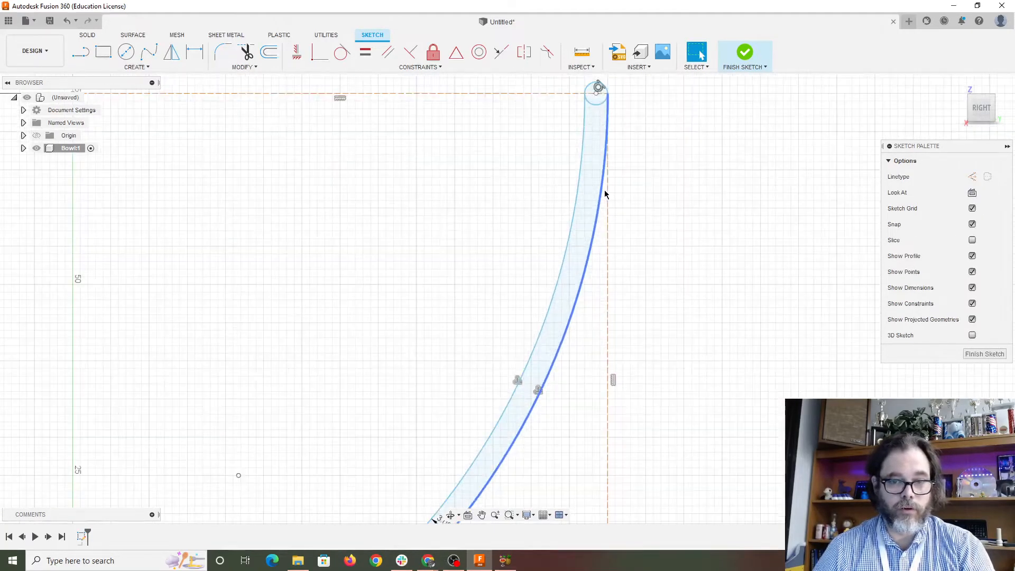
pyautogui.moveTo(541, 159); pyautogui.dragTo(552, 96, button='middle')
pyautogui.press('t')
pyautogui.scroll(-5, 501, 218)
pyautogui.moveTo(501, 220); pyautogui.dragTo(512, 250, button='middle')
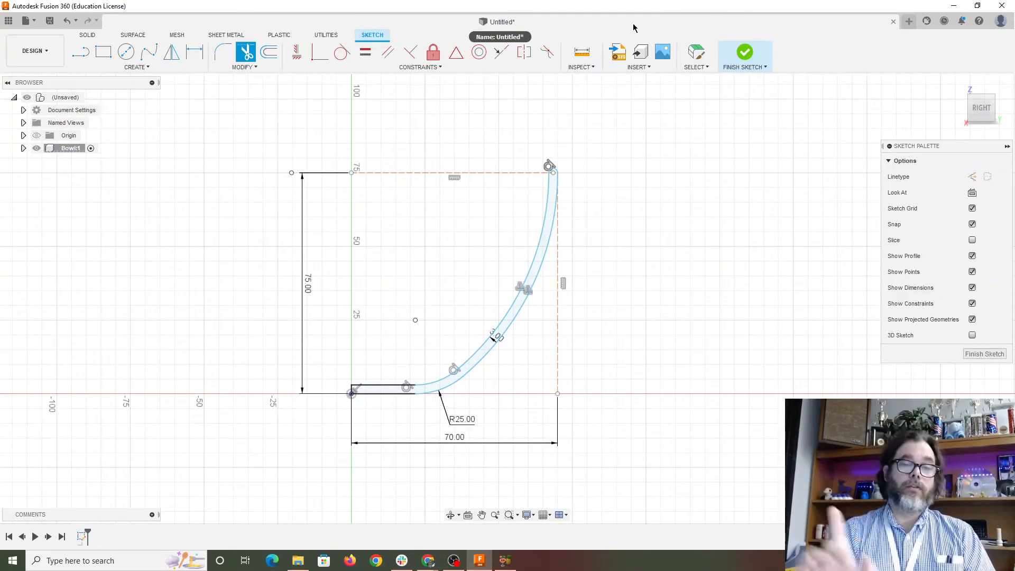
# - Draw a vertical construction line from the origin up the axis to about rim height
pyautogui.press('l')
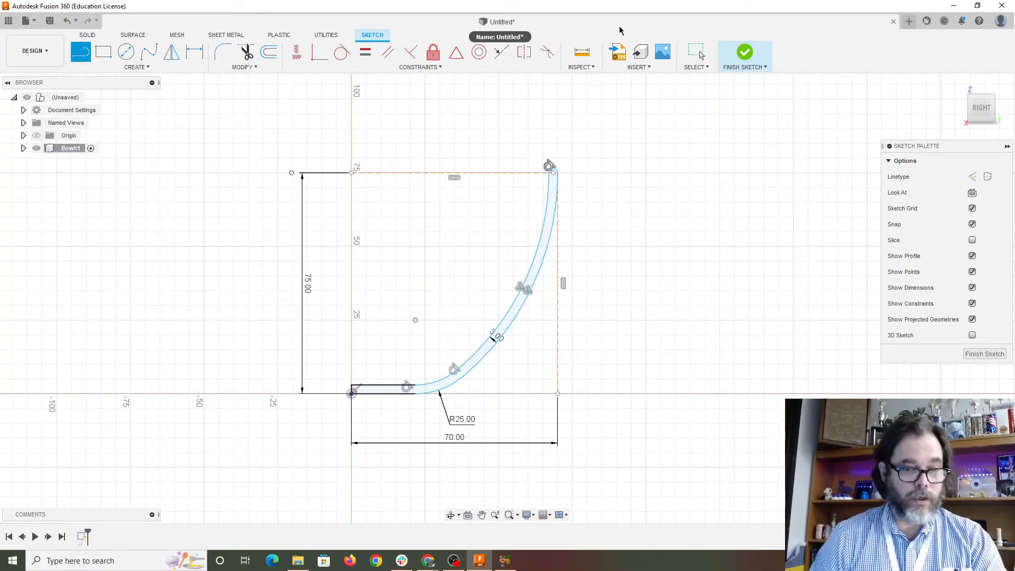
pyautogui.press('x')
pyautogui.click(351, 394)
pyautogui.click(351, 172)
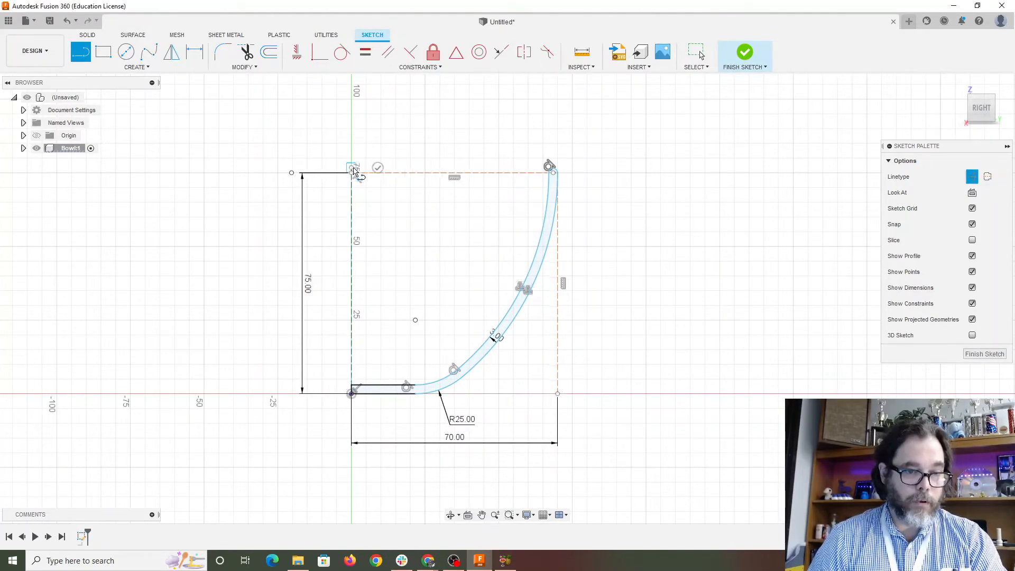
pyautogui.press('Escape')
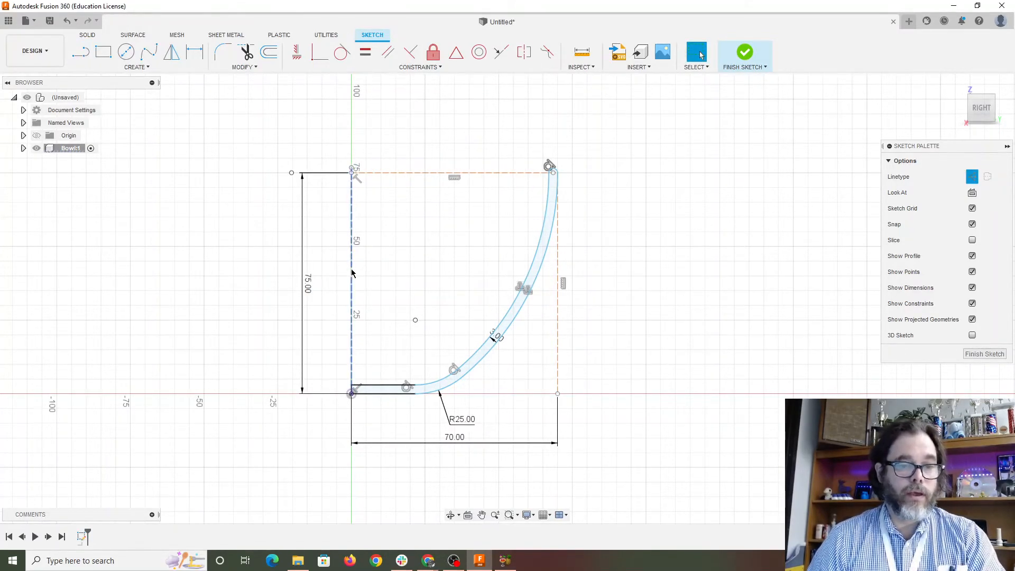
# - Delete the construction rectangle's remaining top and outer vertical sides and finish the sketch
pyautogui.click(404, 173)
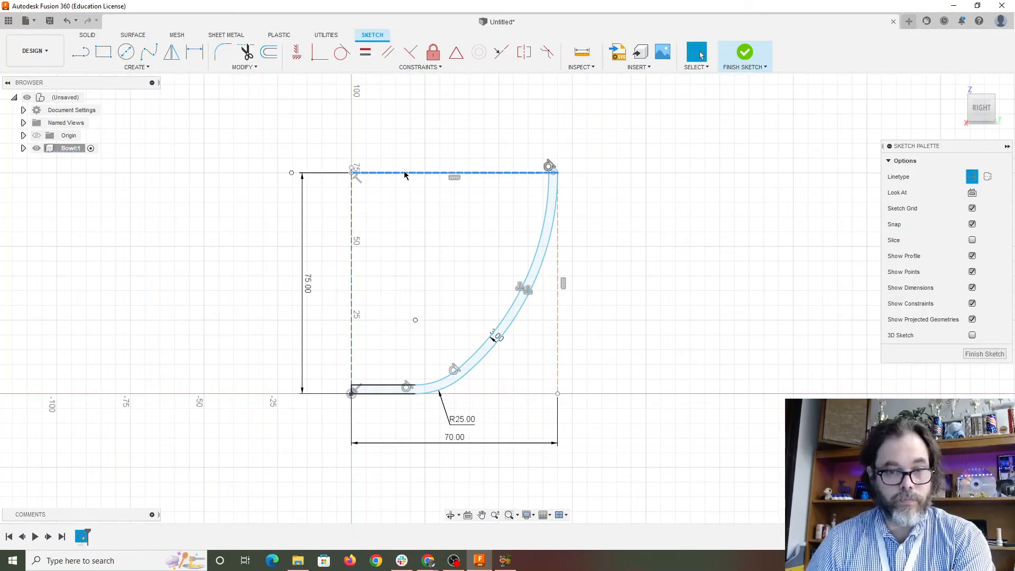
pyautogui.press('Delete')
pyautogui.click(558, 334)
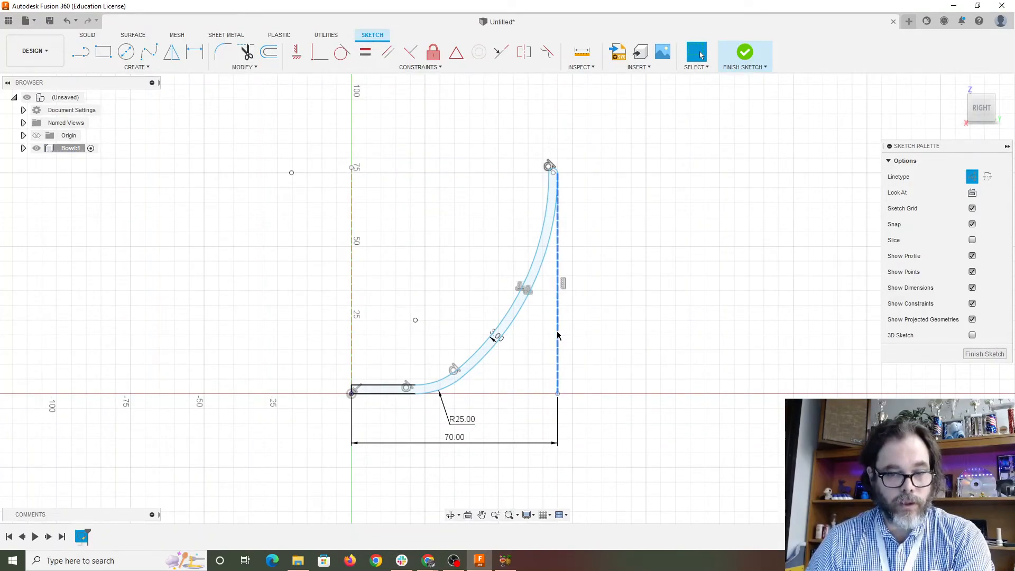
pyautogui.press('Delete')
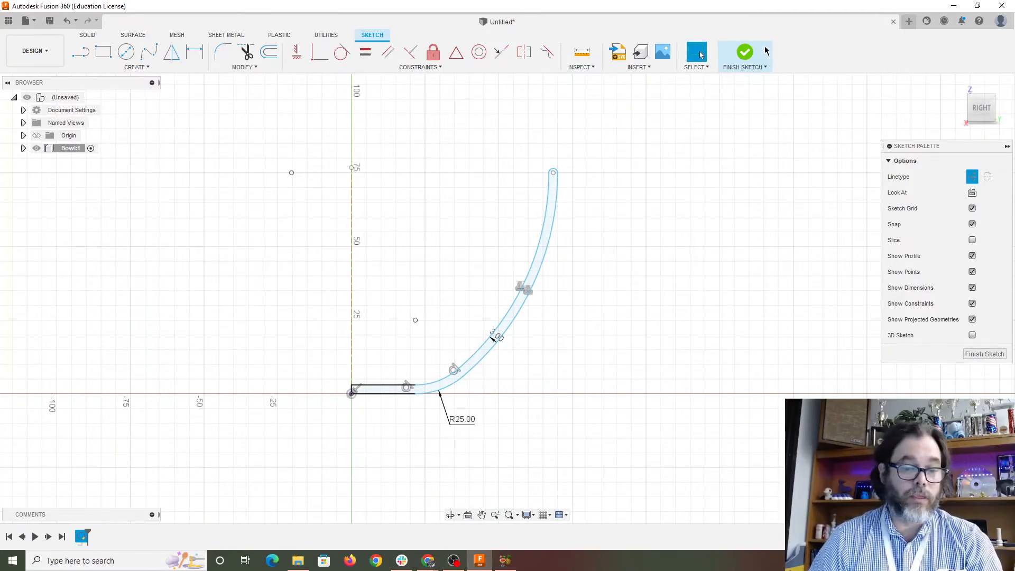
pyautogui.click(750, 55)
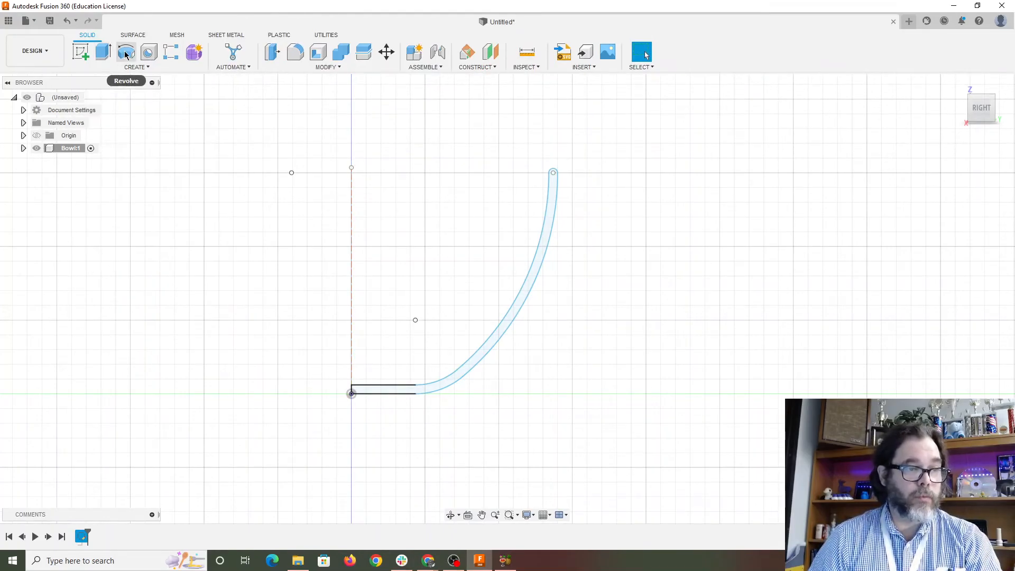
# - Revolve the wall profile 360 degrees around the vertical construction line as a New Body
pyautogui.click(126, 53)
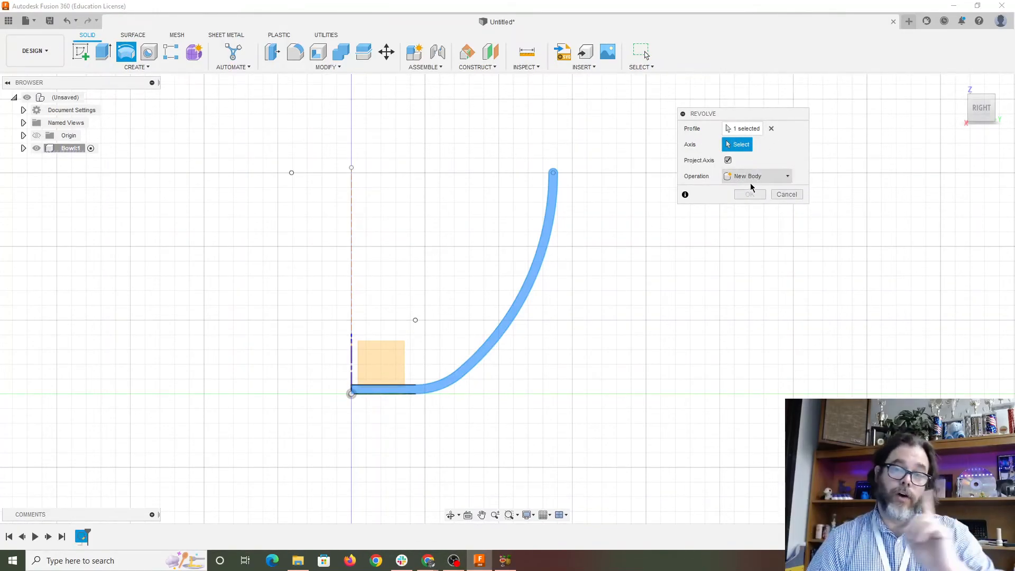
pyautogui.click(350, 256)
pyautogui.keyDown('shift'); pyautogui.moveTo(532, 296); pyautogui.dragTo(391, 342, button='middle'); pyautogui.keyUp('shift')
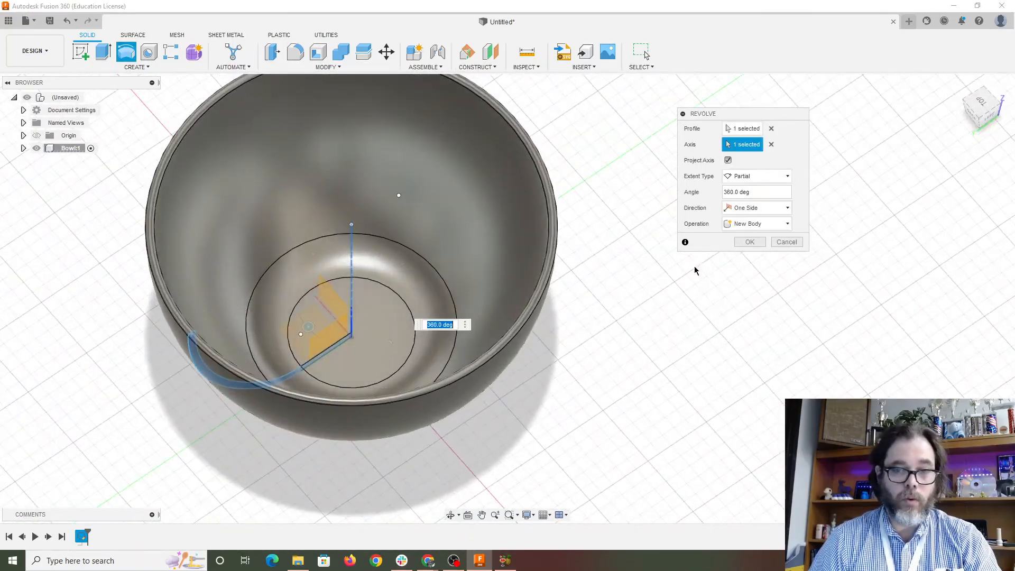
pyautogui.click(750, 242)
pyautogui.keyDown('shift'); pyautogui.moveTo(673, 318); pyautogui.dragTo(310, 240, button='middle'); pyautogui.keyUp('shift')
pyautogui.keyDown('shift'); pyautogui.moveTo(419, 233); pyautogui.dragTo(607, 299, button='middle'); pyautogui.keyUp('shift')
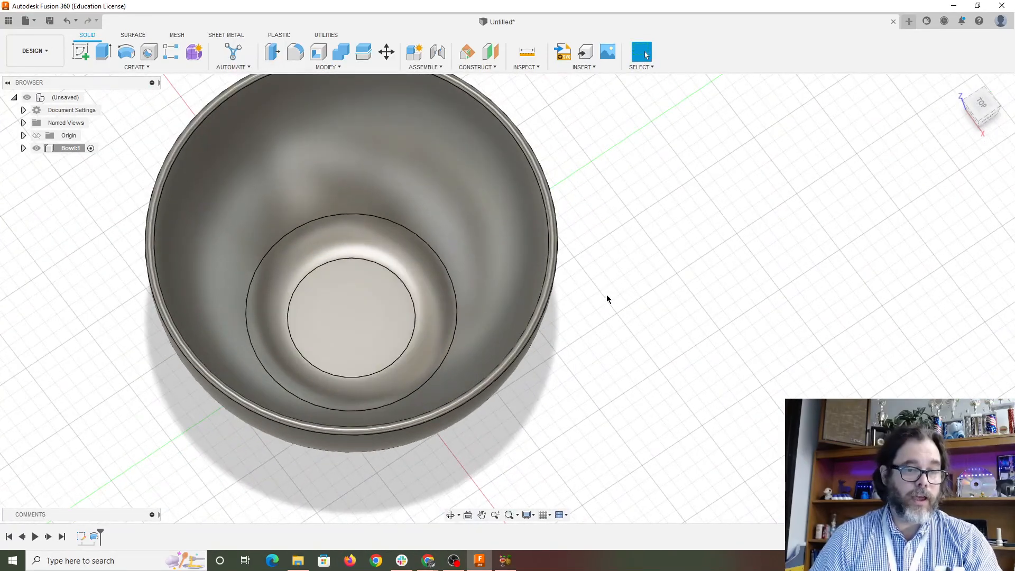